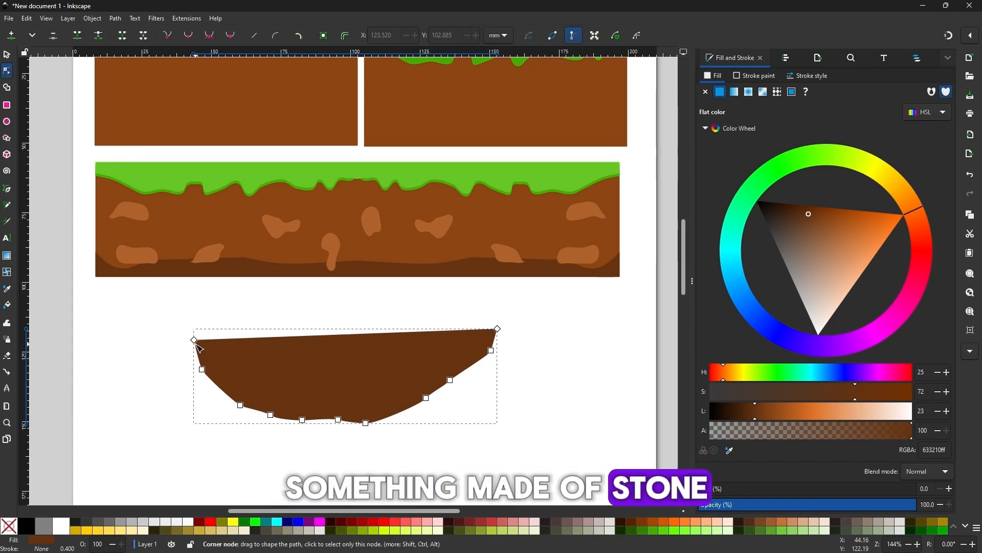
# Step: Level the dark brown platform shape's upper-left corner with its right one and change its fill to grey-brown 6e5c4f
pyautogui.moveTo(194, 340); pyautogui.dragTo(196, 331)
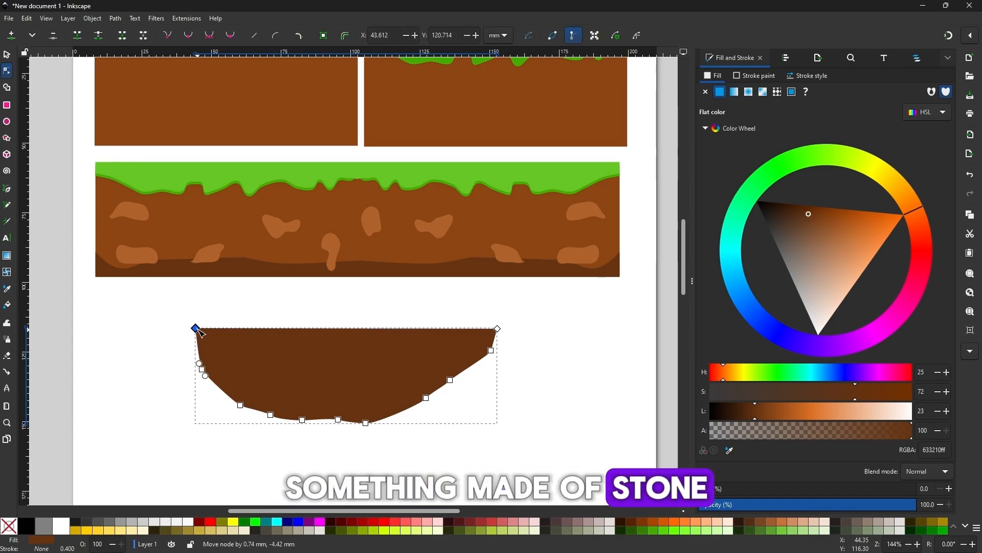
pyautogui.click(12, 54)
pyautogui.moveTo(795, 242); pyautogui.dragTo(796, 249)
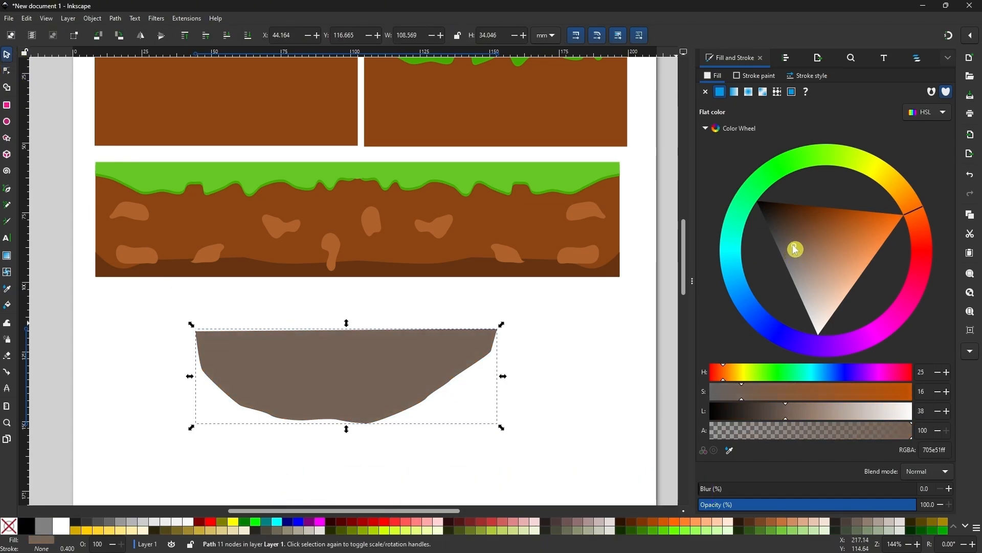
# Step: Draw a closed Bezier grass shape about 119 mm wide and 17 mm high, with a jagged lower edge, over the grey platform's upper part
pyautogui.click(8, 189)
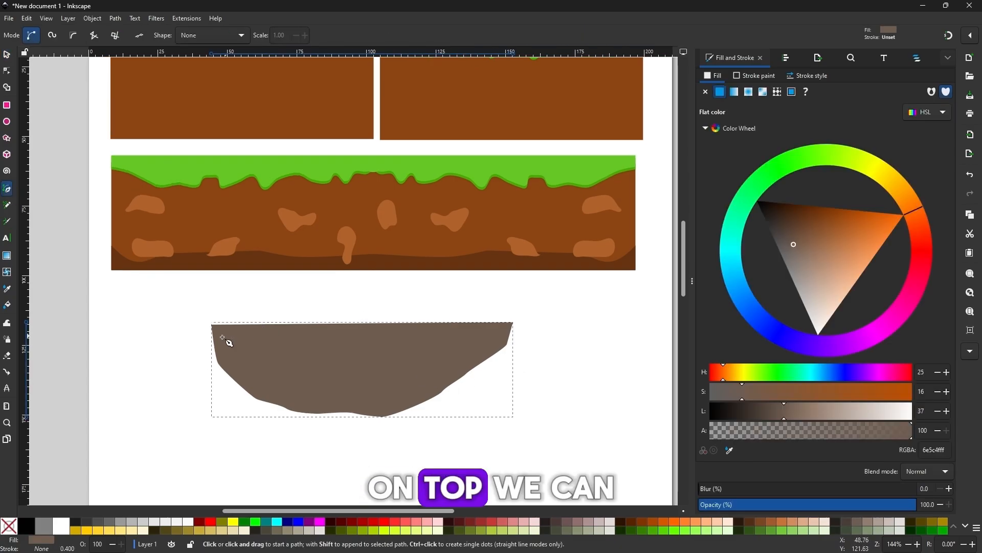
pyautogui.click(203, 336)
pyautogui.click(214, 350)
pyautogui.moveTo(220, 337); pyautogui.dragTo(300, 357)
pyautogui.click(251, 344)
pyautogui.click(276, 351)
pyautogui.moveTo(326, 342); pyautogui.dragTo(329, 346)
pyautogui.moveTo(342, 361); pyautogui.dragTo(363, 341)
pyautogui.moveTo(382, 361); pyautogui.dragTo(403, 348)
pyautogui.moveTo(422, 340); pyautogui.dragTo(425, 344)
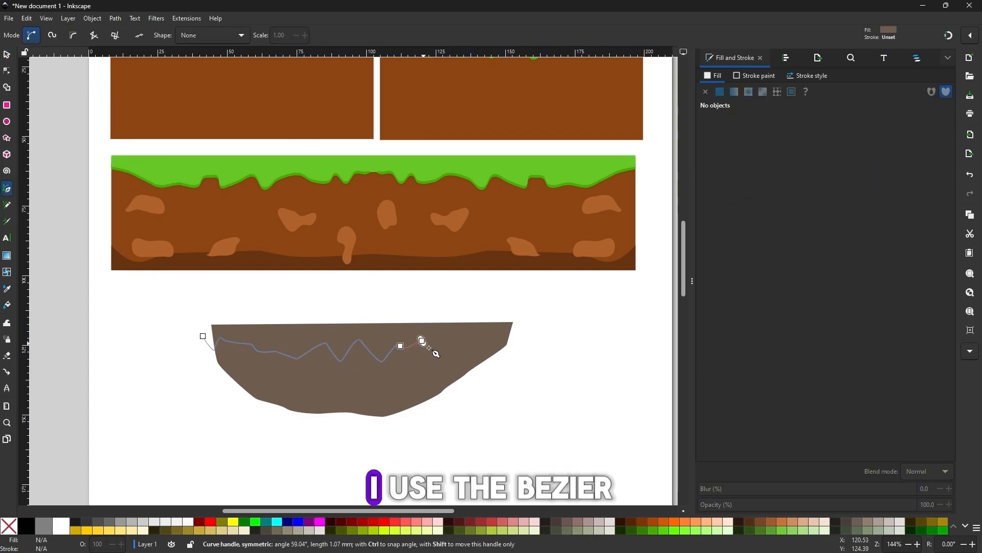
pyautogui.click(437, 359)
pyautogui.click(485, 332)
pyautogui.moveTo(497, 345); pyautogui.dragTo(513, 344)
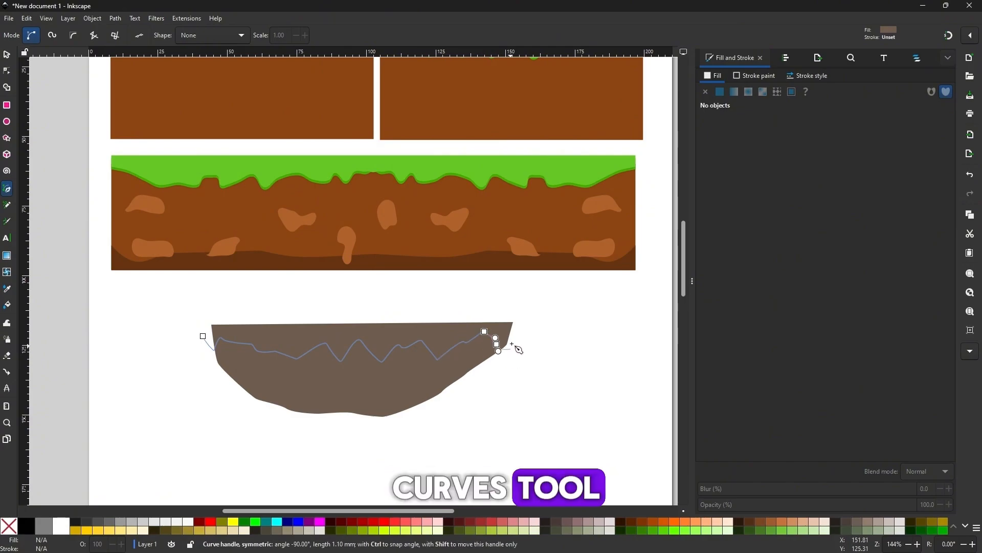
pyautogui.click(523, 313)
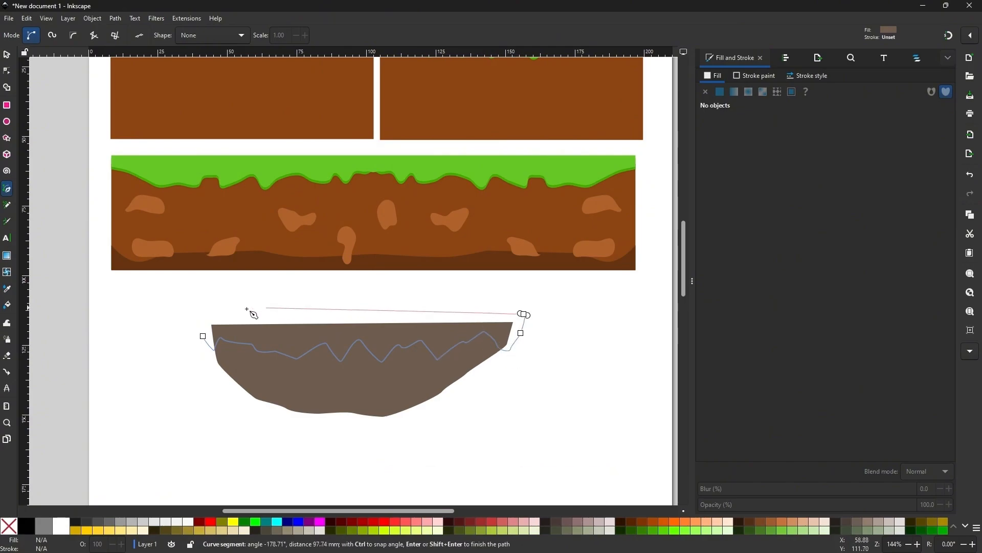
pyautogui.click(211, 343)
# Step: Fill the new grass shape with green 44aa00
pyautogui.click(10, 72)
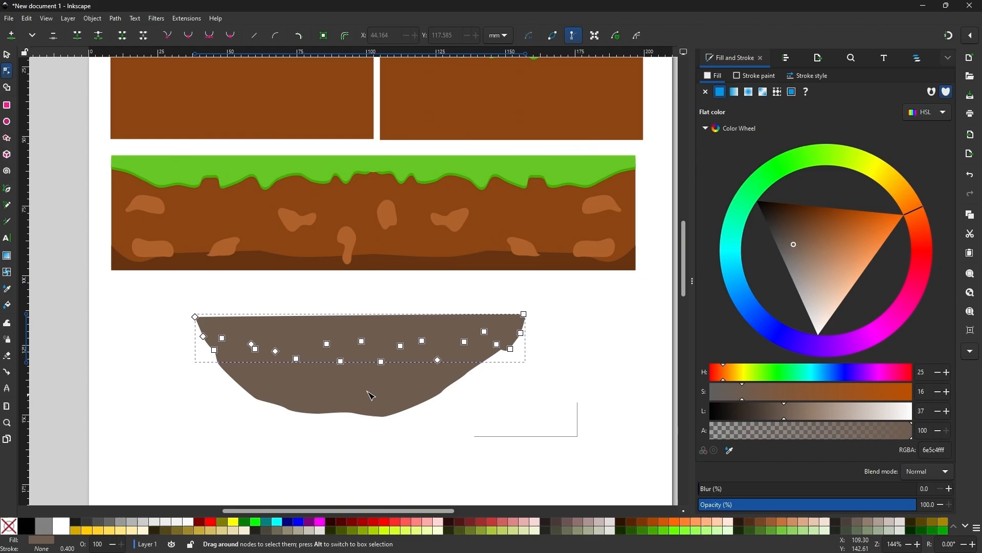
pyautogui.moveTo(190, 336); pyautogui.dragTo(181, 327)
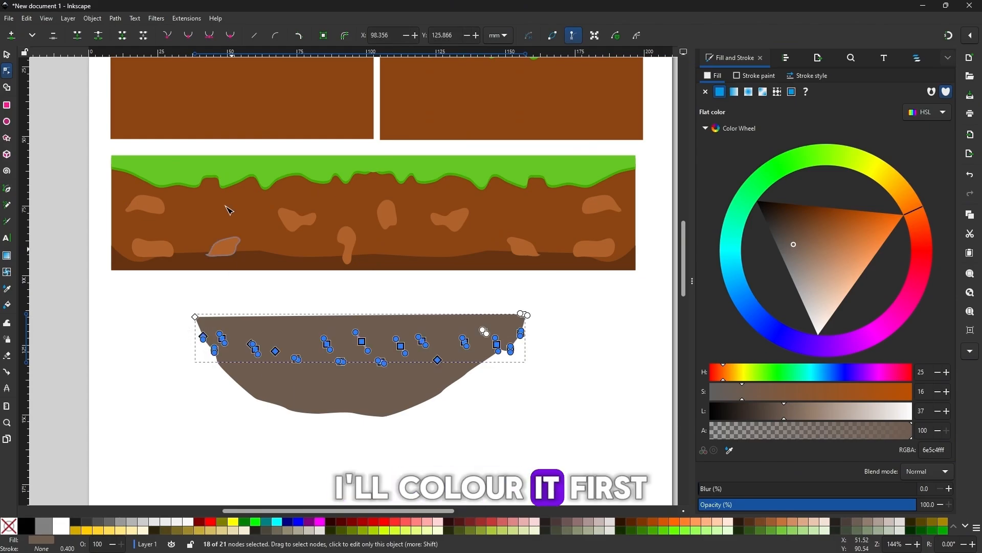
pyautogui.click(7, 55)
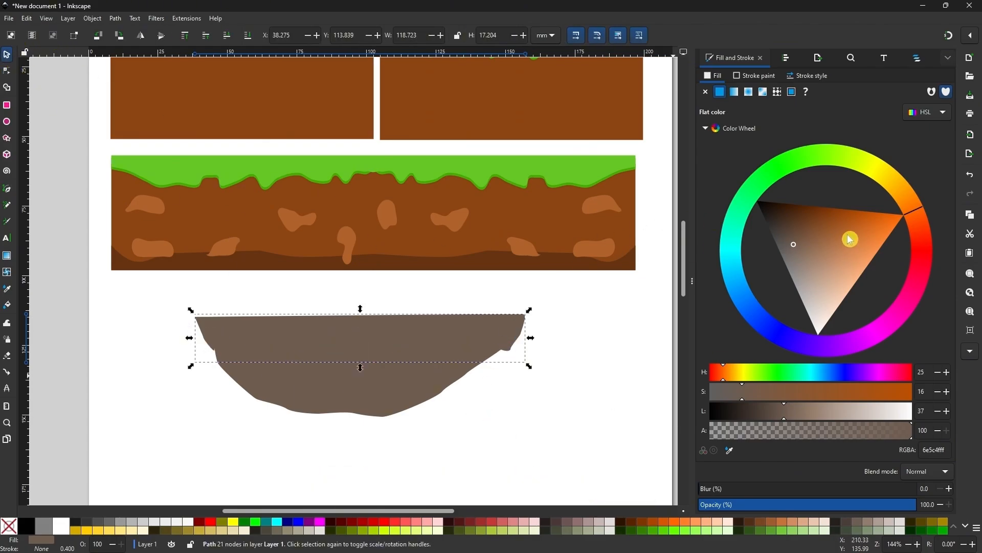
pyautogui.click(656, 532)
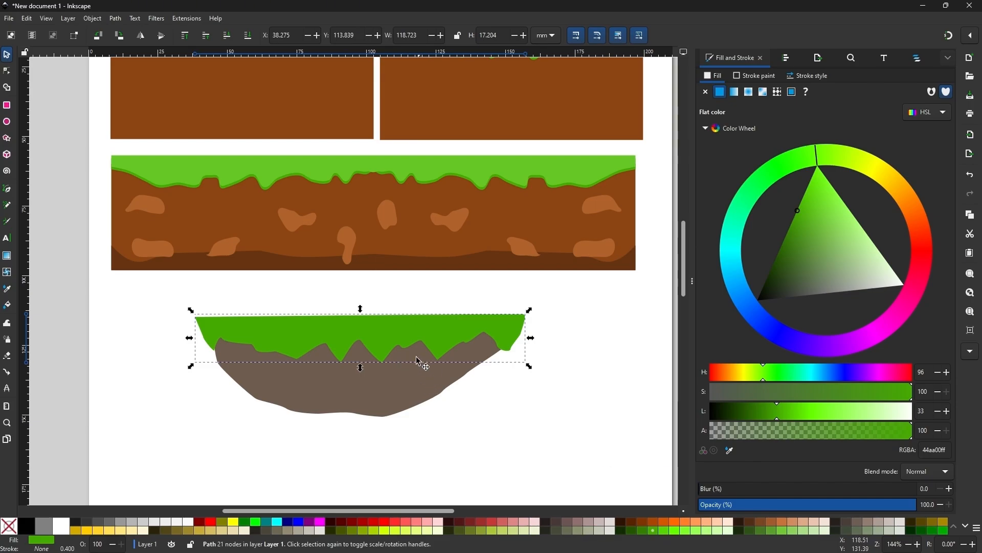
# Step: Make all nodes along the grass shape's jagged lower edge and sides auto-smooth
pyautogui.press('n')
pyautogui.moveTo(549, 418); pyautogui.dragTo(182, 324)
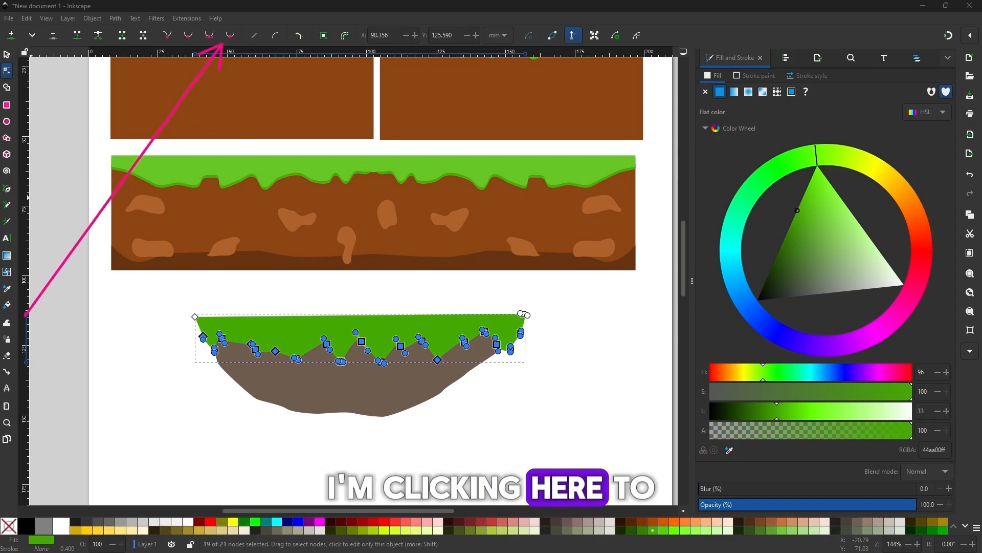
pyautogui.click(230, 37)
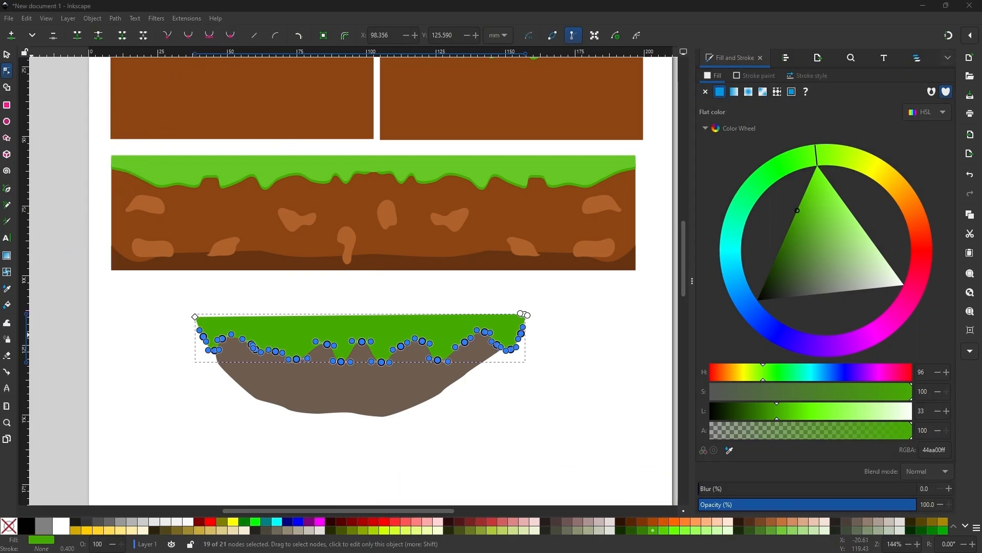
pyautogui.click(241, 303)
pyautogui.press('Escape')
pyautogui.click(443, 333)
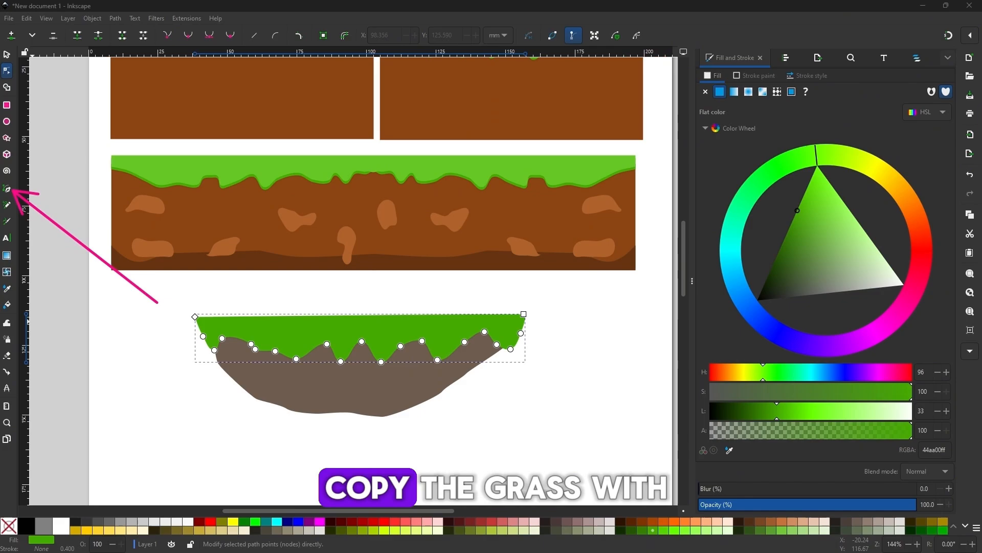
# Step: Create a lighter green (62c221) copy of the grass and shrink it slightly so the original shows below as its shadow
pyautogui.press('s')
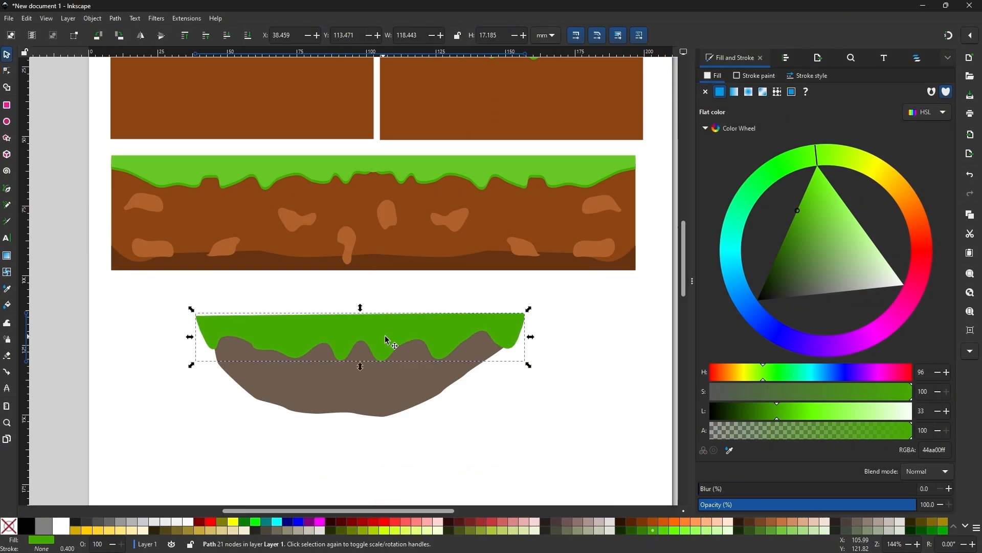
pyautogui.click(804, 213)
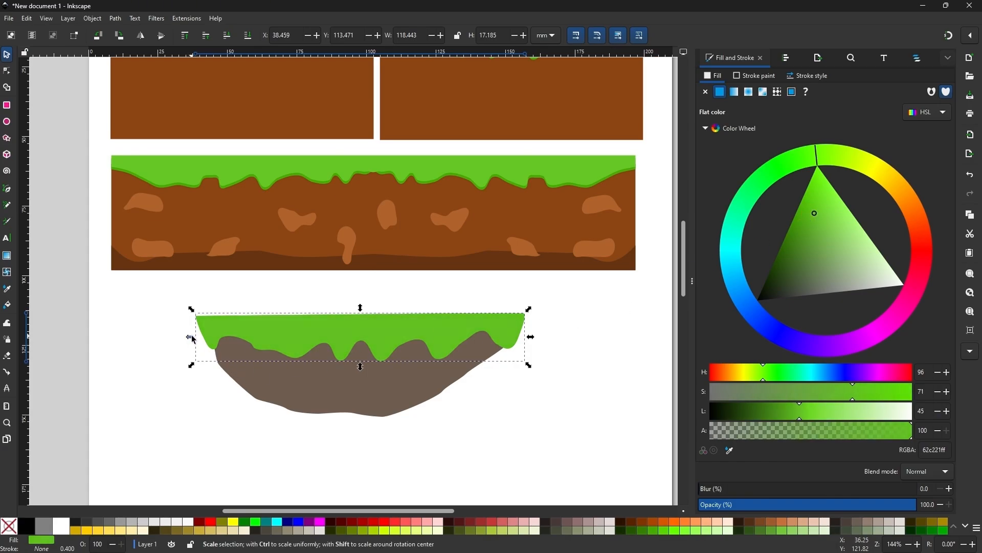
pyautogui.moveTo(531, 337); pyautogui.dragTo(527, 341)
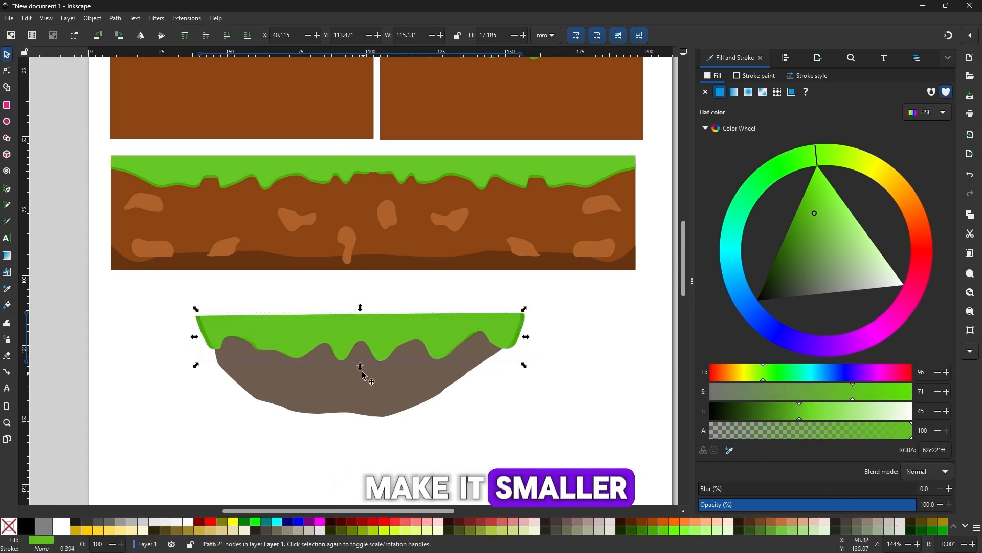
pyautogui.moveTo(361, 367); pyautogui.dragTo(361, 362)
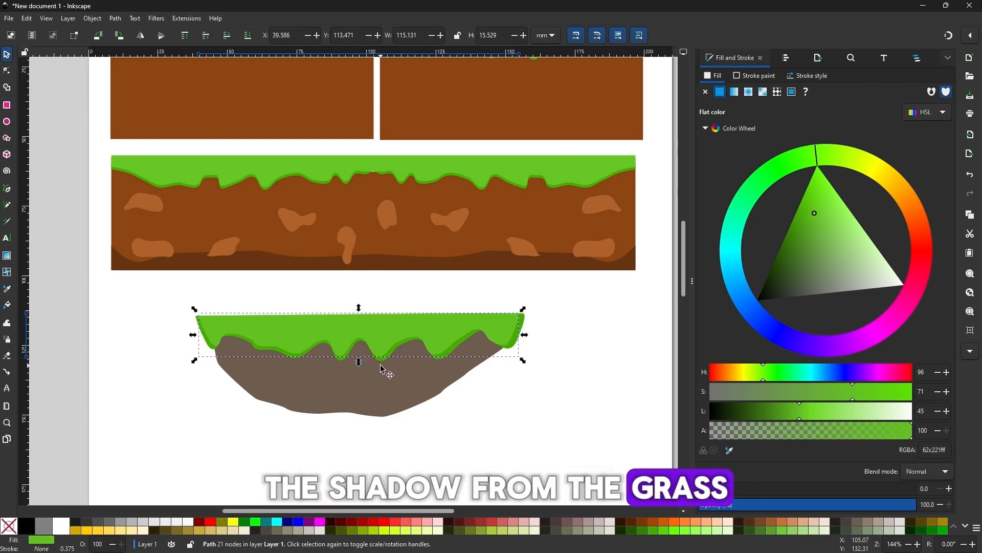
pyautogui.moveTo(527, 336); pyautogui.dragTo(531, 330)
pyautogui.click(551, 387)
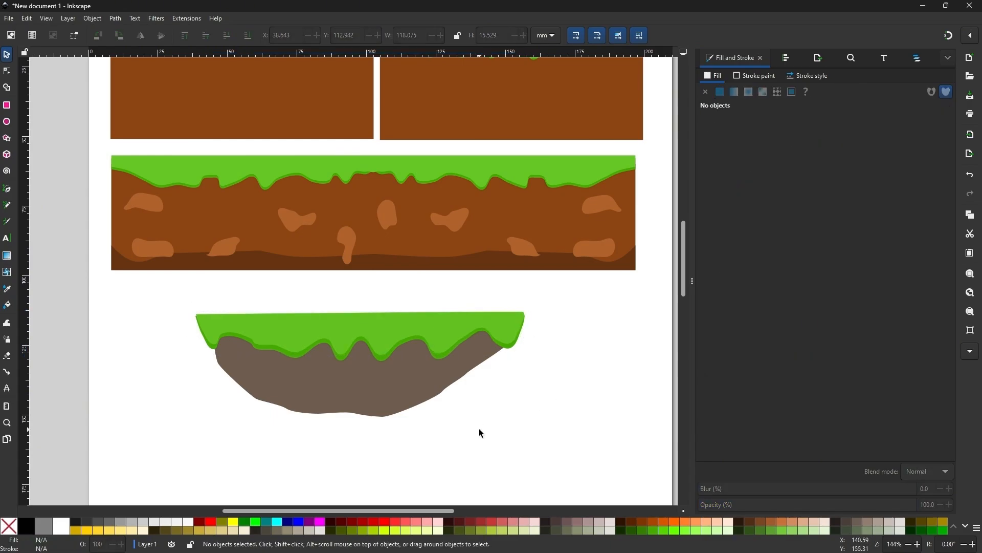
# Step: Darken the fill of the grass shadow layer to a deep green of about 337e00
pyautogui.moveTo(399, 397); pyautogui.dragTo(407, 426)
pyautogui.click(368, 392)
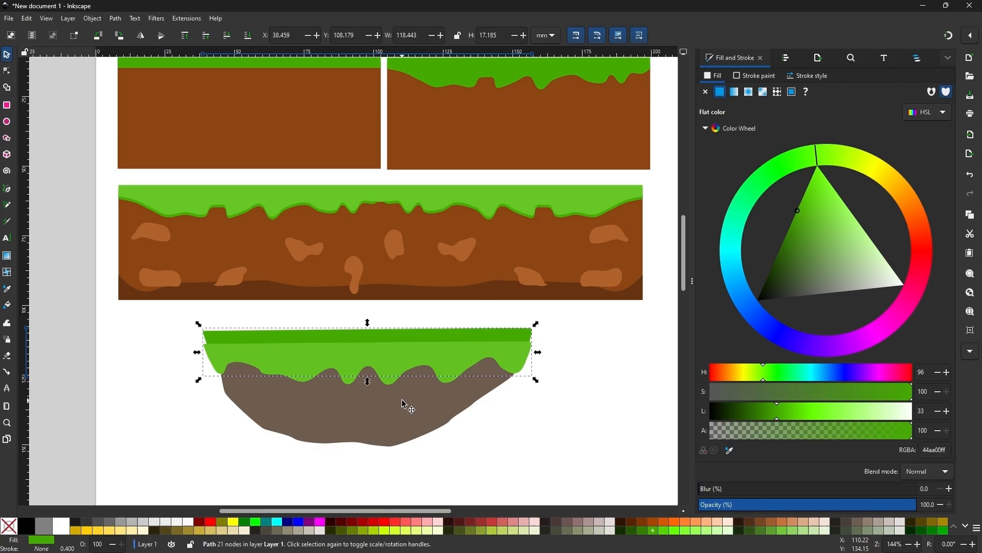
pyautogui.click(790, 237)
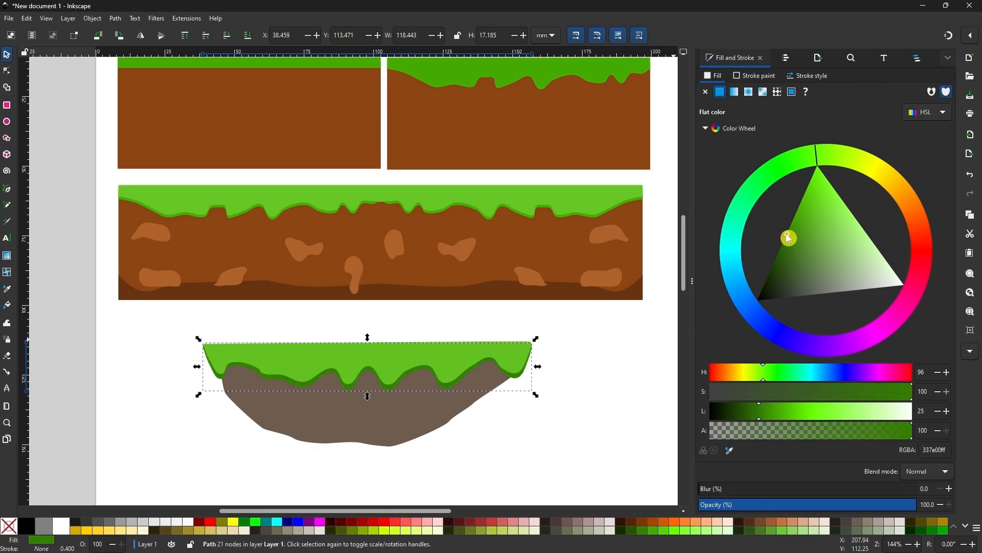
pyautogui.moveTo(788, 238); pyautogui.dragTo(788, 240)
pyautogui.click(613, 336)
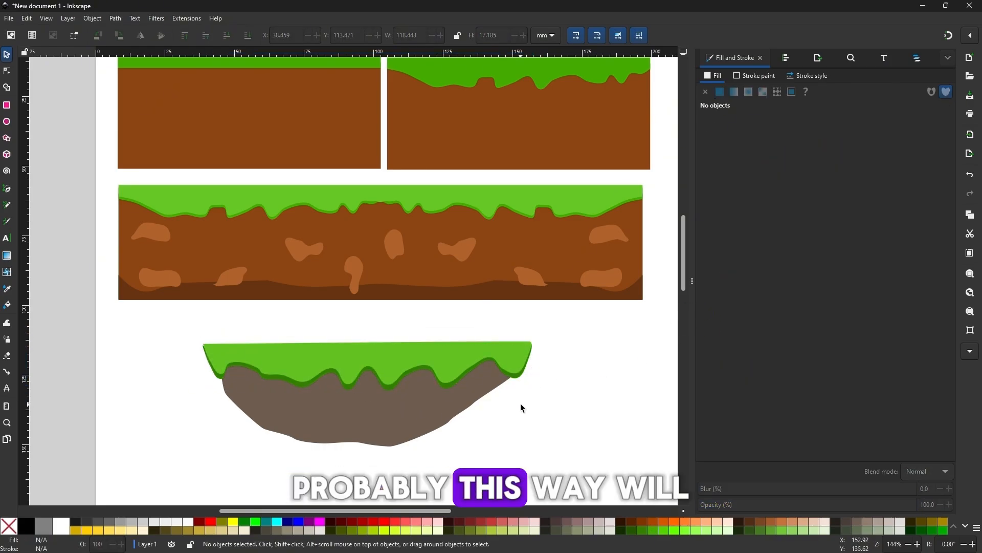
# Step: Widen the light green grass at both ends to about 119.2 mm so it covers the shadow at the sides
pyautogui.click(407, 358)
pyautogui.press('+')
pyautogui.press('+')
pyautogui.moveTo(253, 354); pyautogui.dragTo(381, 284)
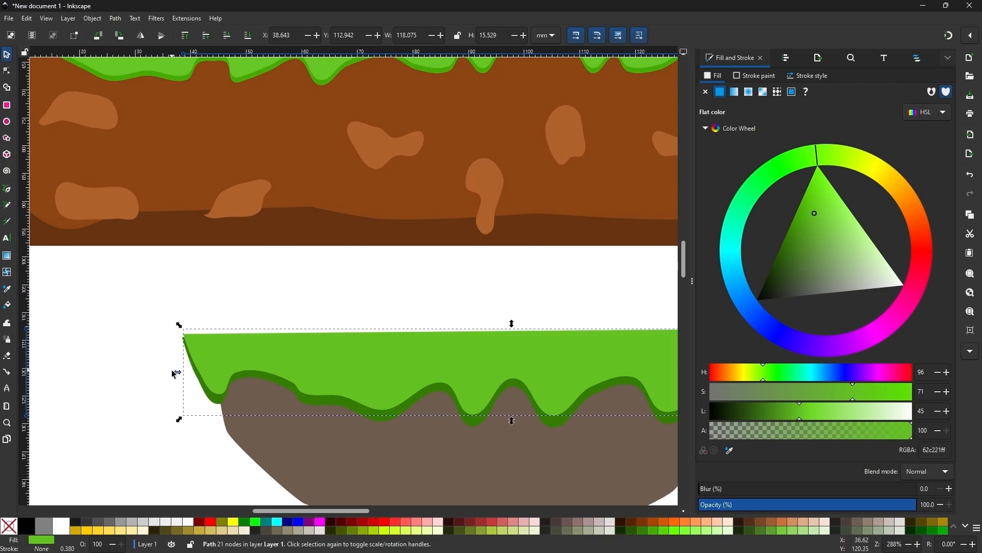
pyautogui.moveTo(180, 372); pyautogui.dragTo(177, 371)
pyautogui.moveTo(539, 374); pyautogui.dragTo(253, 368)
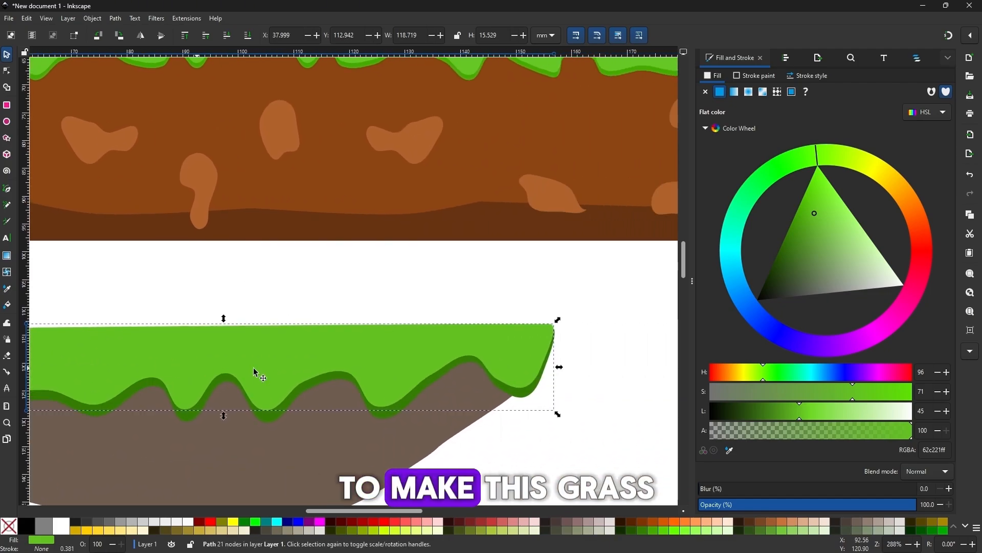
pyautogui.moveTo(559, 367); pyautogui.dragTo(563, 365)
pyautogui.click(597, 385)
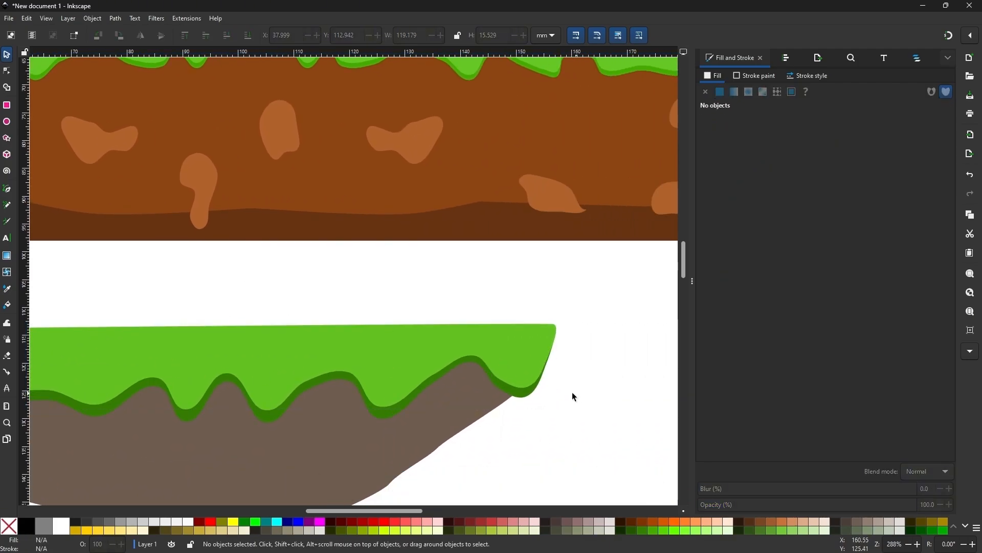
# Step: Draw an angular stone in the left part of the grey platform and fill it with light grey-beige 918a6f
pyautogui.scroll(-2, 572, 391)
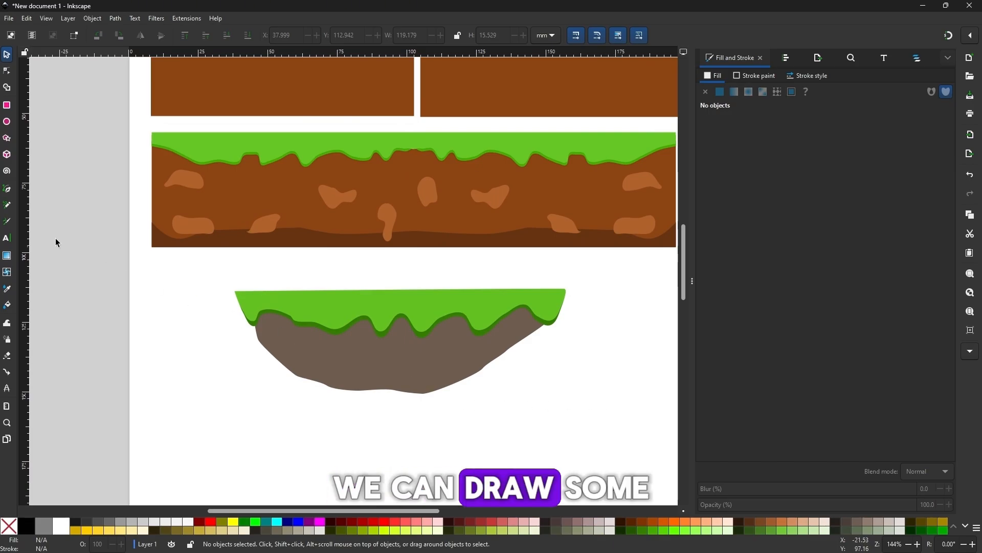
pyautogui.click(7, 189)
pyautogui.click(280, 342)
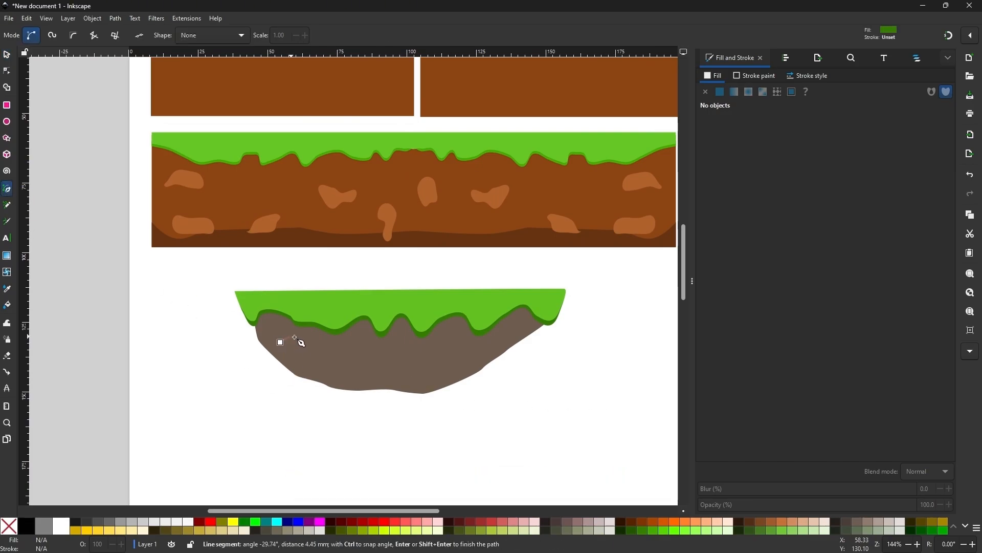
pyautogui.click(280, 342)
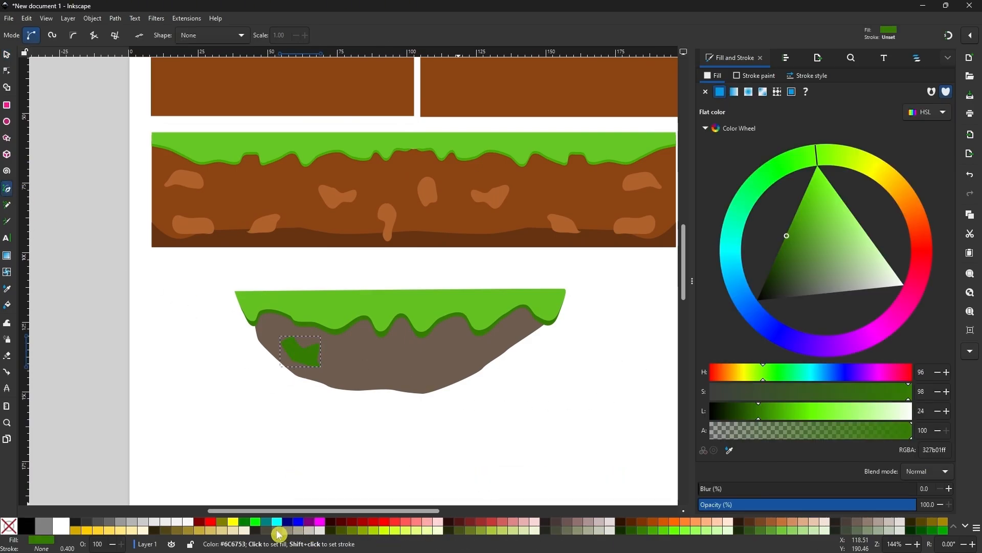
# Step: Draw two more angular stones in the same colour, one below the grass near the middle and one near the platform's right edge
pyautogui.click(364, 338)
pyautogui.click(381, 320)
pyautogui.click(384, 346)
pyautogui.click(363, 338)
pyautogui.click(470, 362)
pyautogui.click(499, 343)
pyautogui.click(488, 359)
pyautogui.click(470, 362)
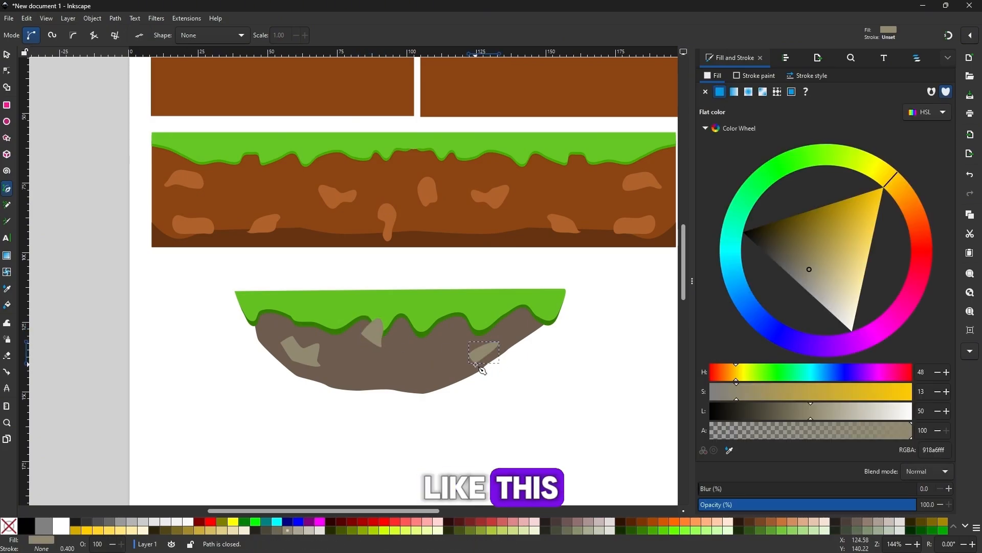
# Step: Draw a wavy stone at the platform's lower middle and a triangular stone under the grass right of centre
pyautogui.click(409, 359)
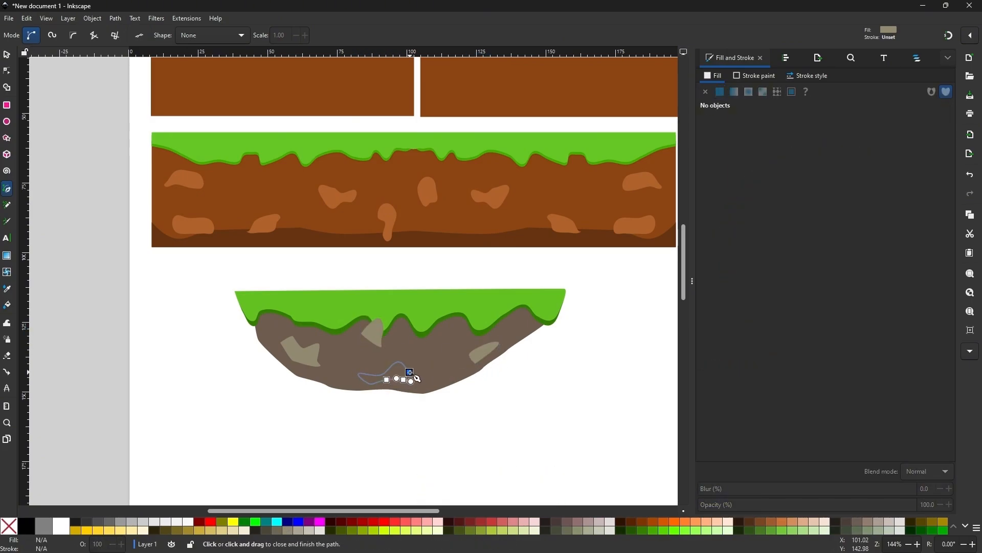
pyautogui.click(412, 374)
pyautogui.click(436, 340)
pyautogui.click(461, 328)
pyautogui.click(458, 347)
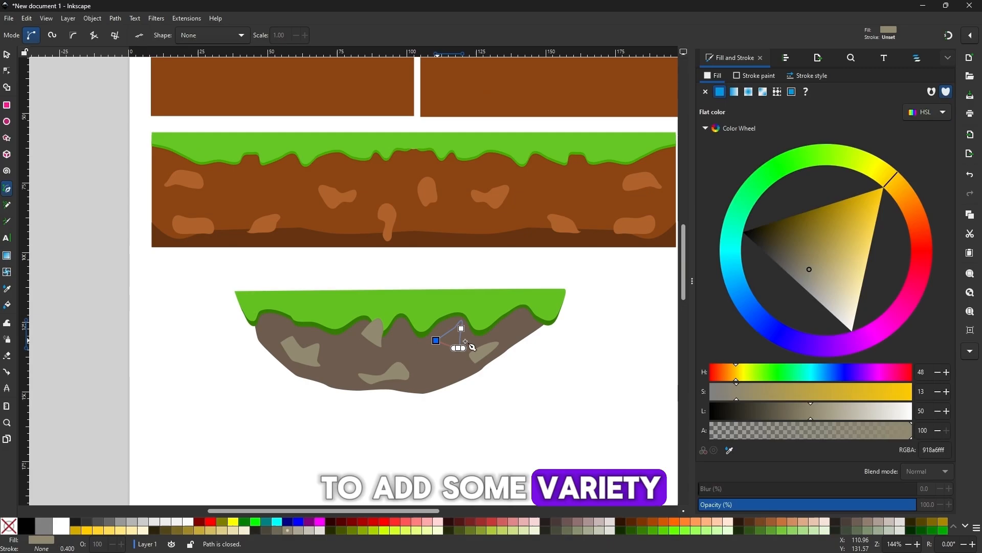
# Step: Raise both grass layers of the stone platform to the front, above the stones
pyautogui.press('s')
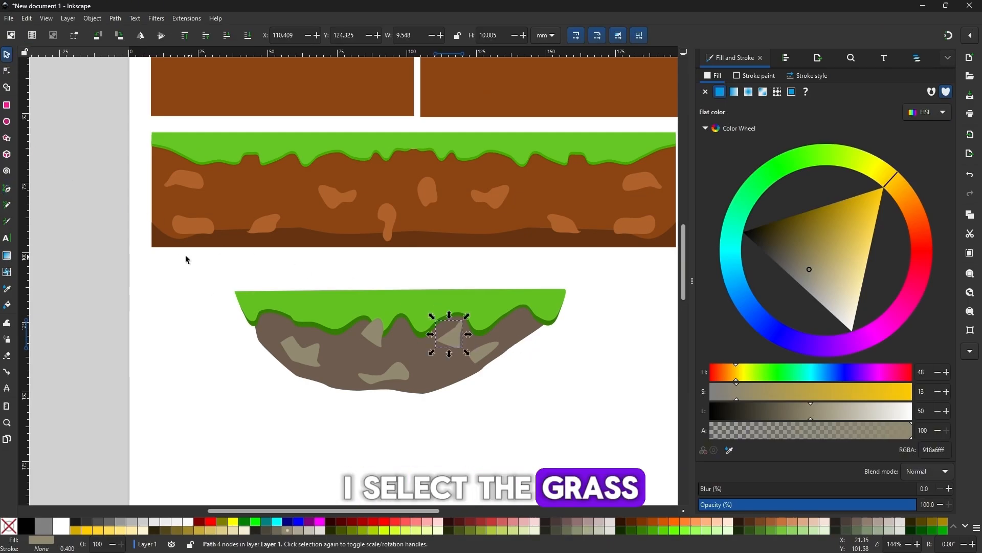
pyautogui.moveTo(561, 314); pyautogui.dragTo(616, 340)
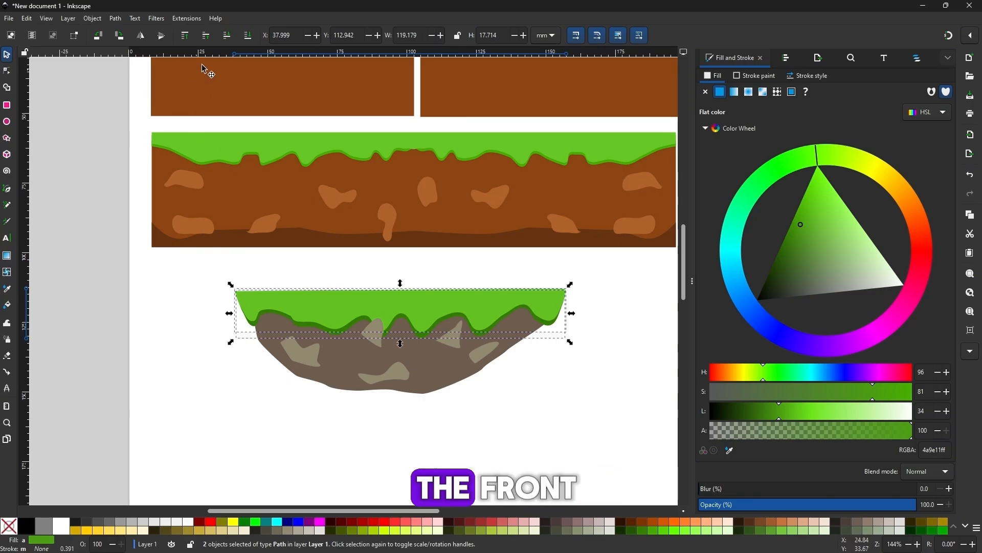
pyautogui.click(187, 37)
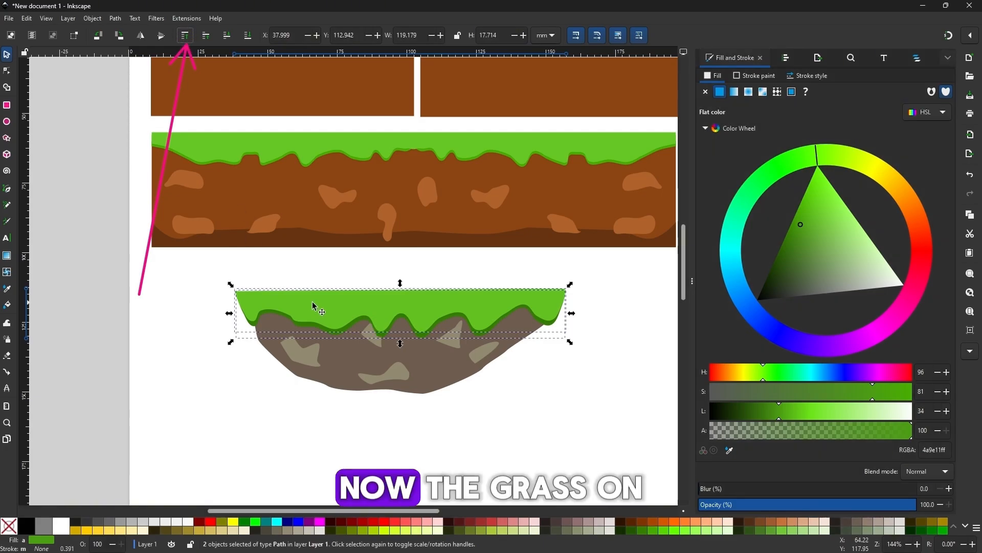
pyautogui.click(242, 380)
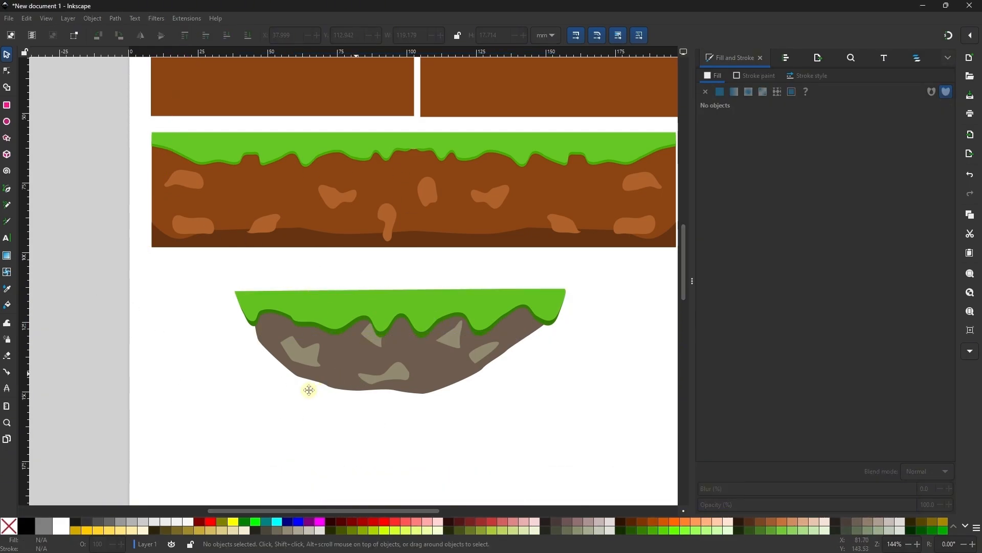
# Step: Add three nodes along the left half of the floating platform's top grass edge and shift them into gentle bumps
pyautogui.hscroll(3, 309, 390)
pyautogui.scroll(1, 297, 396)
pyautogui.scroll(1, 340, 366)
pyautogui.hscroll(-3, 348, 322)
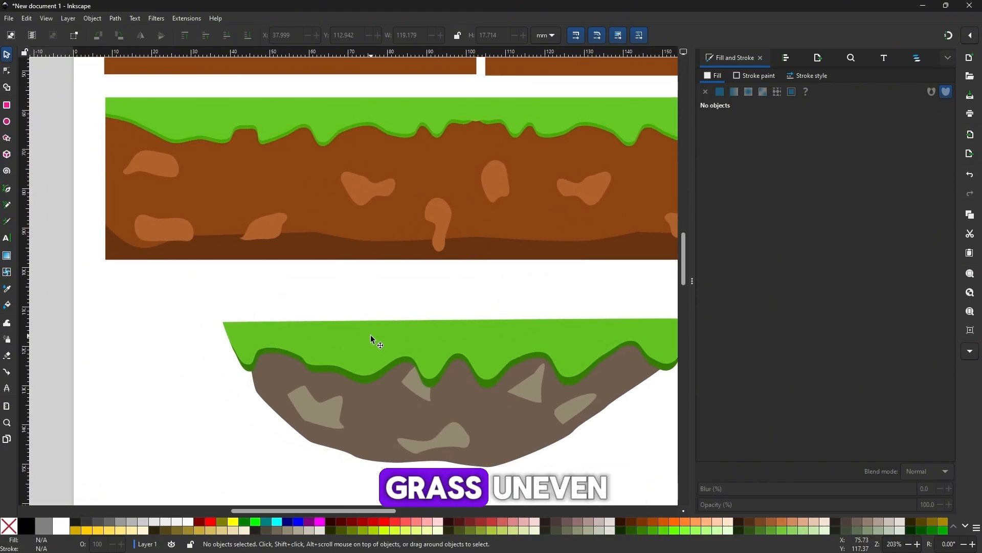
pyautogui.doubleClick(360, 330)
pyautogui.doubleClick(333, 327)
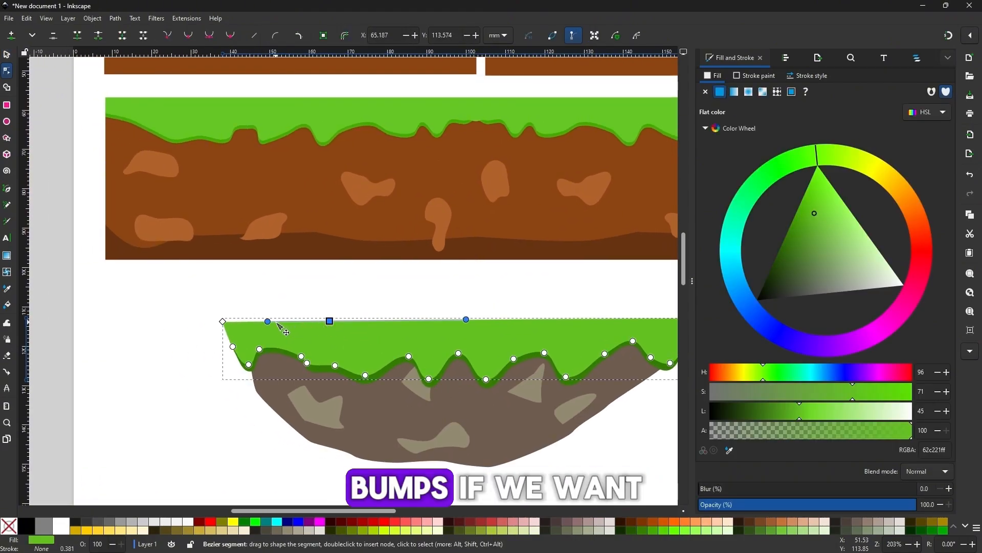
pyautogui.doubleClick(276, 321)
pyautogui.moveTo(277, 322); pyautogui.dragTo(276, 318)
pyautogui.doubleClick(400, 321)
pyautogui.moveTo(400, 321); pyautogui.dragTo(406, 315)
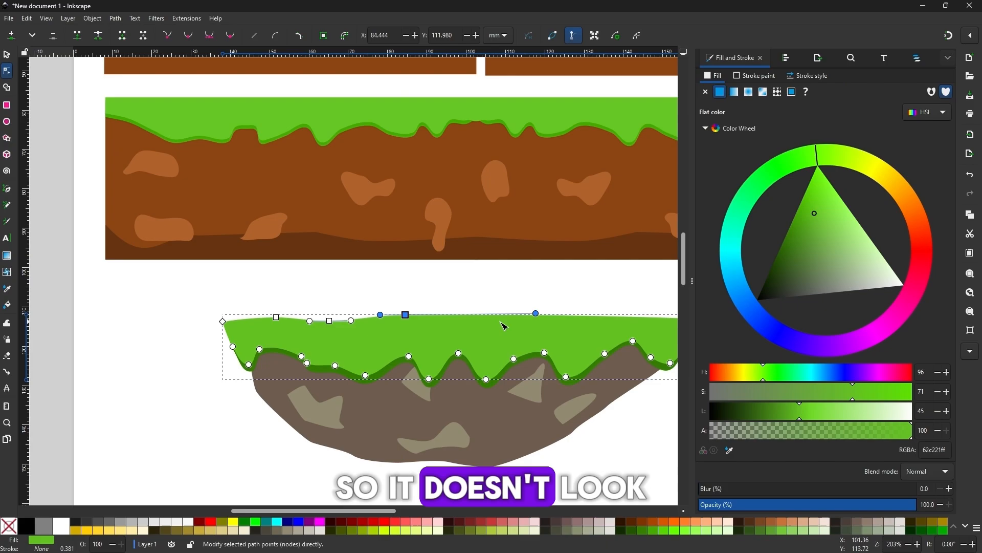
# Step: Add two nodes on the right half of the floating platform's top grass edge, forming a dip and a rise
pyautogui.click(547, 316)
pyautogui.doubleClick(547, 316)
pyautogui.moveTo(548, 316); pyautogui.dragTo(537, 321)
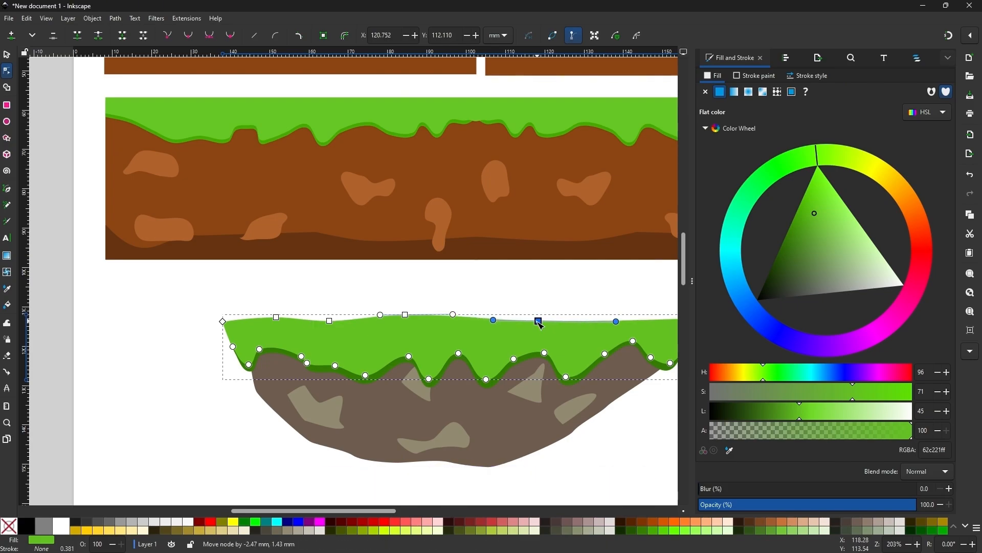
pyautogui.moveTo(635, 323); pyautogui.dragTo(498, 329)
pyautogui.doubleClick(511, 326)
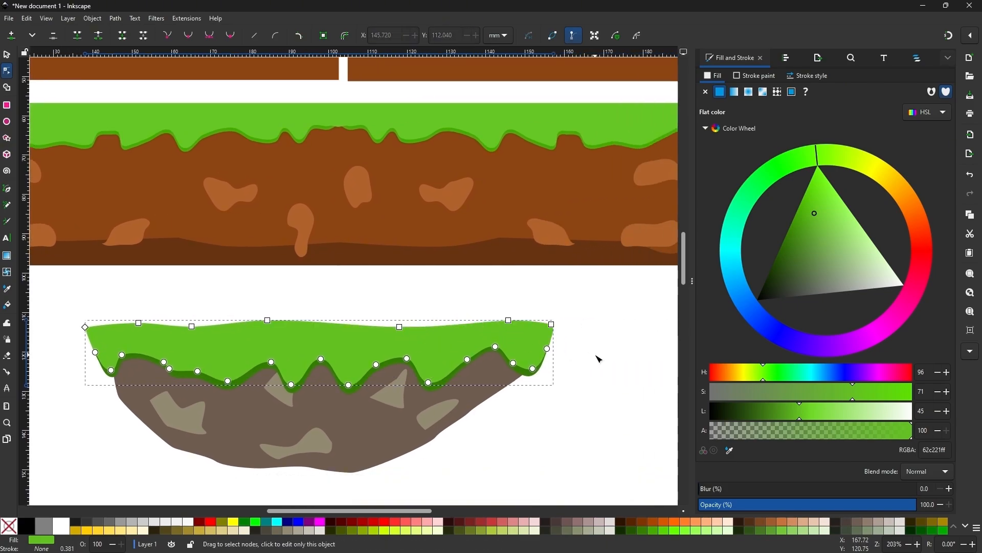
pyautogui.click(596, 356)
# Step: Add three nodes along the left half of the long brown platform's top grass edge and offset them for an uneven surface
pyautogui.press('-')
pyautogui.press('-')
pyautogui.moveTo(284, 201); pyautogui.dragTo(369, 320)
pyautogui.press('+')
pyautogui.press('+')
pyautogui.click(337, 346)
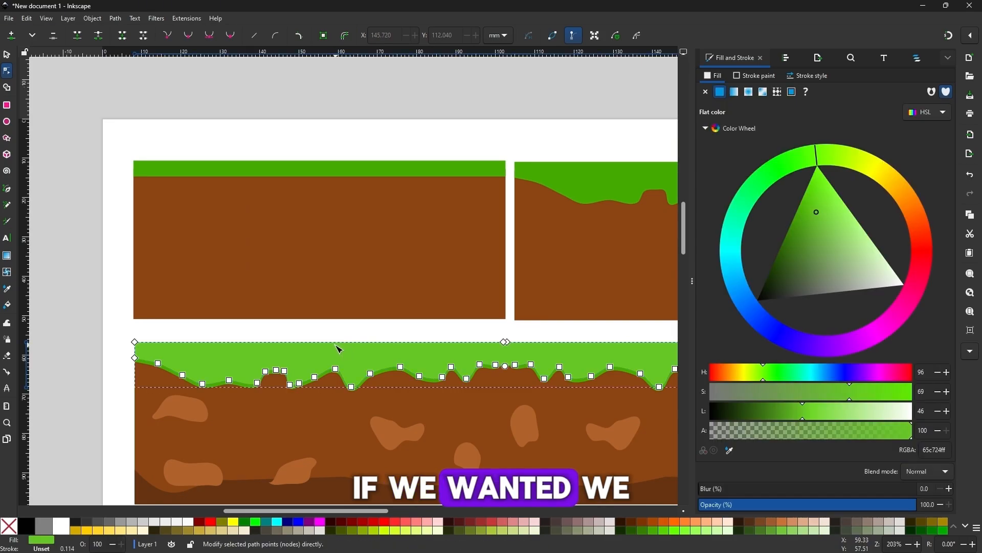
pyautogui.doubleClick(319, 343)
pyautogui.moveTo(319, 343); pyautogui.dragTo(315, 338)
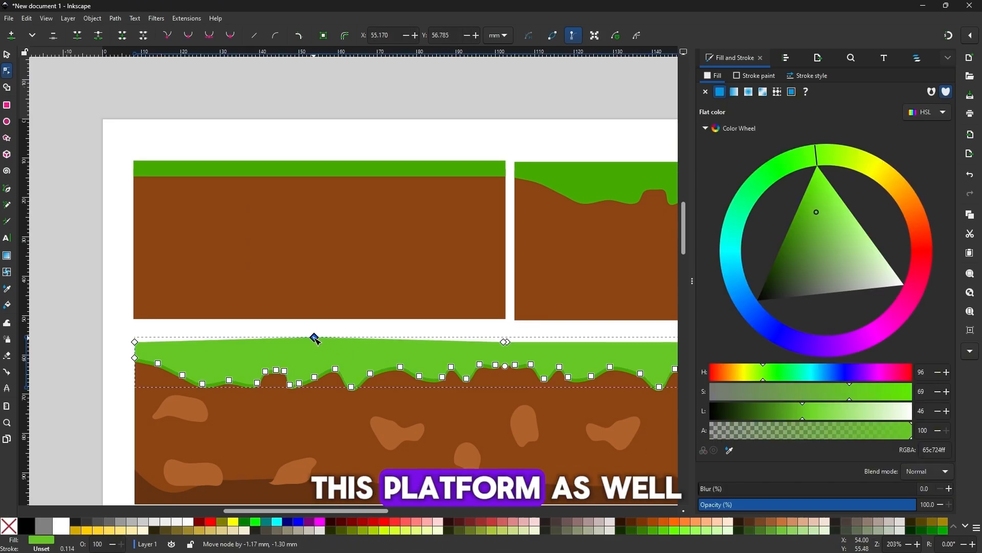
pyautogui.doubleClick(410, 340)
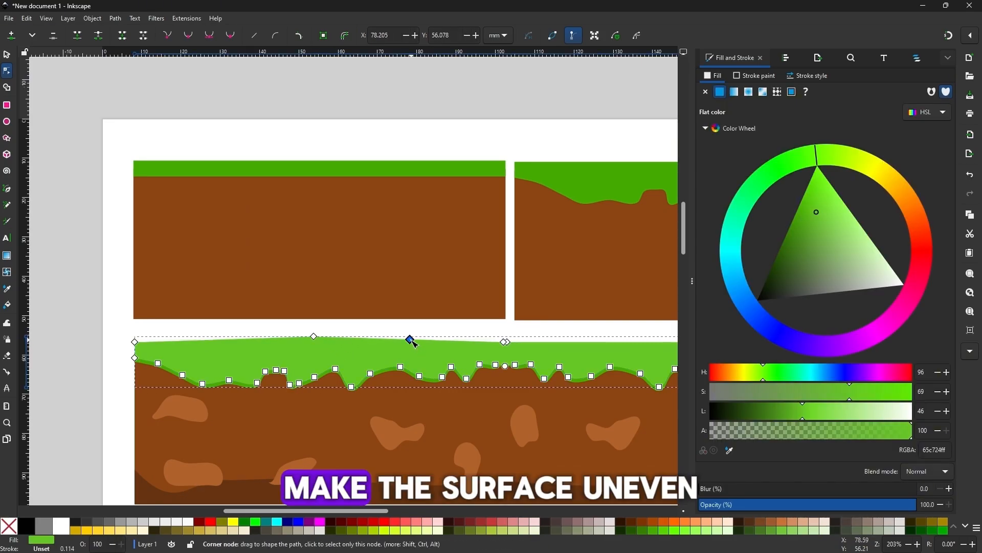
pyautogui.doubleClick(255, 340)
pyautogui.moveTo(255, 341); pyautogui.dragTo(259, 346)
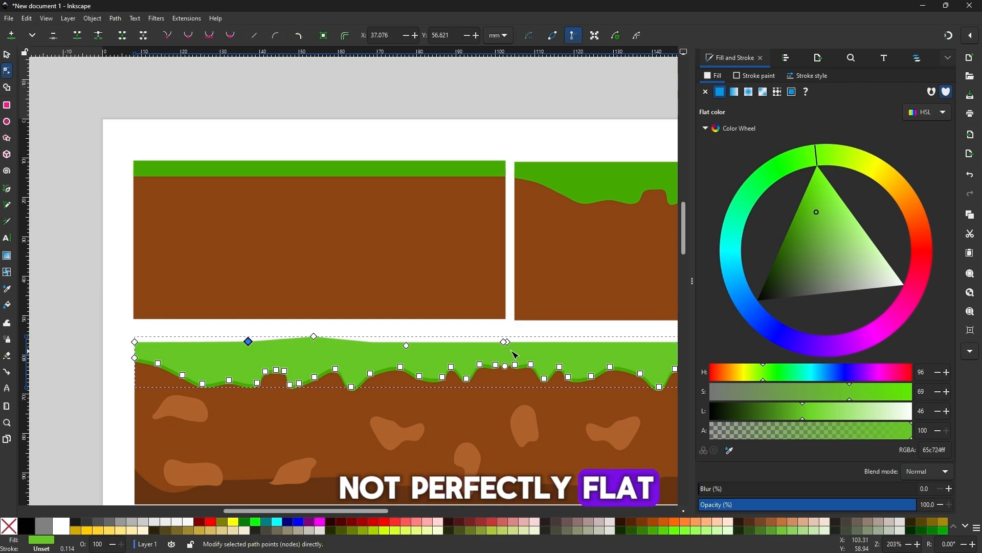
# Step: Add two nodes on the right half of the long platform's top grass edge, one raised and one lowered
pyautogui.hscroll(10, 516, 354)
pyautogui.moveTo(414, 343); pyautogui.dragTo(416, 339)
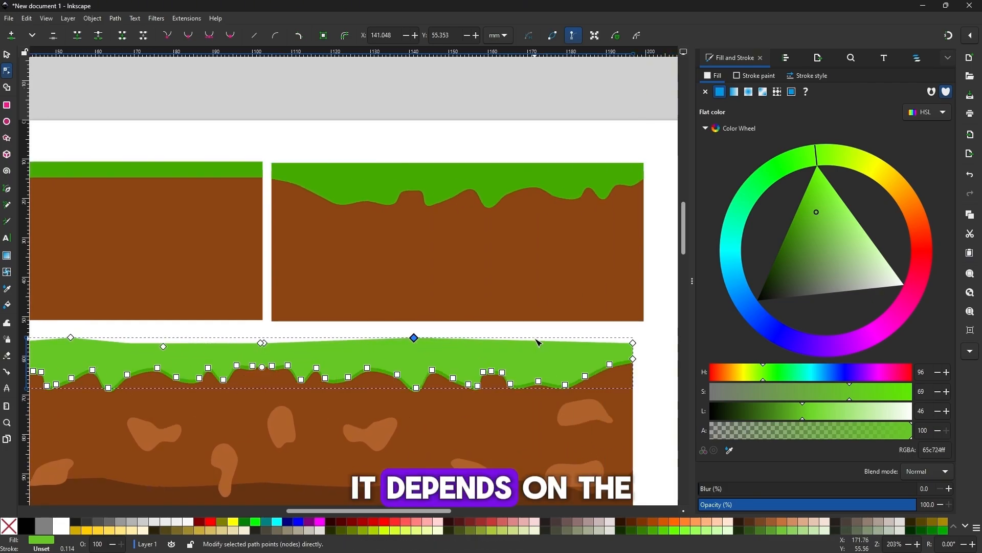
pyautogui.click(565, 339)
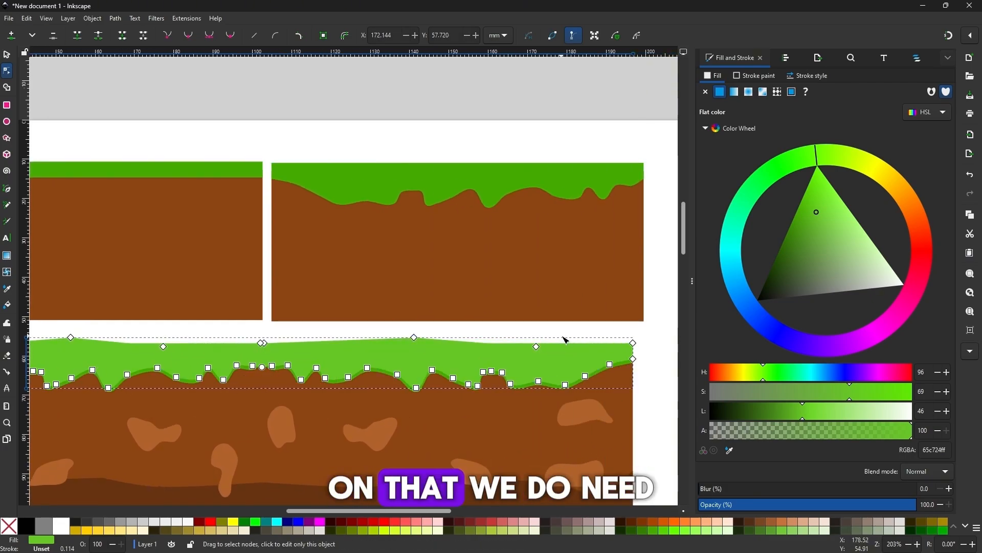
# Step: Make all the added nodes along the long platform's top grass edge auto-smooth
pyautogui.moveTo(173, 236); pyautogui.dragTo(563, 266)
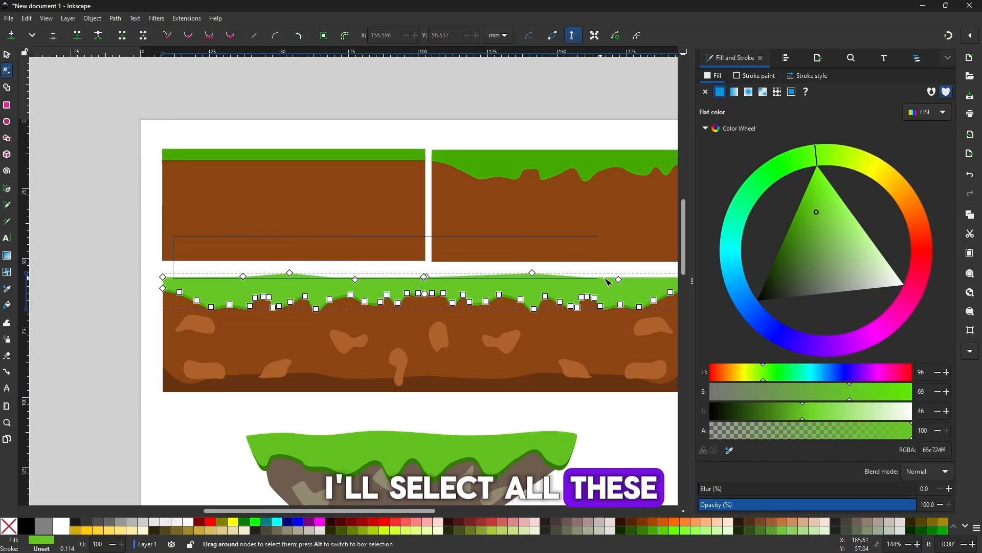
pyautogui.moveTo(641, 286); pyautogui.dragTo(641, 286)
pyautogui.click(234, 38)
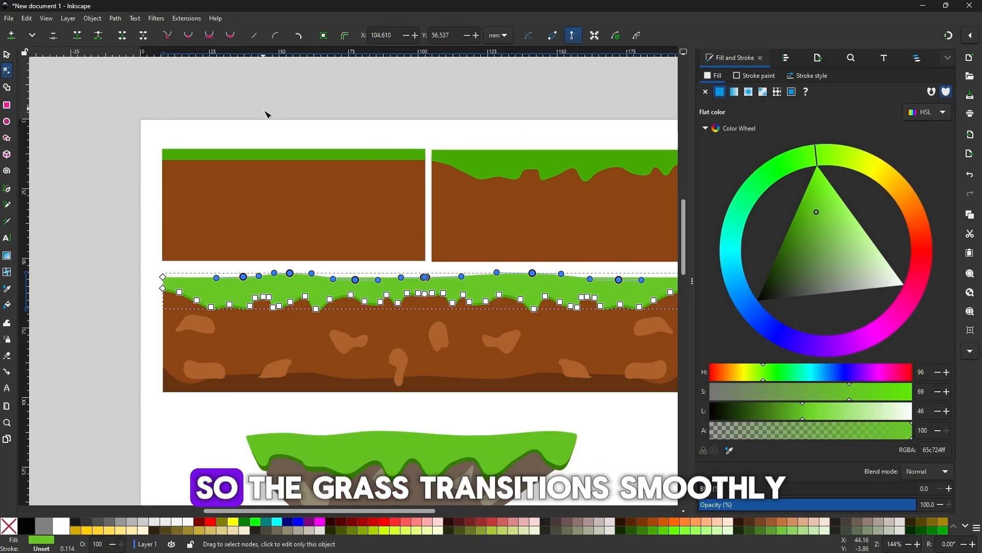
pyautogui.click(265, 114)
# Step: Apply a near-vertical linear gradient to the floating platform's light green grass layer, running from its top edge to its lower edge
pyautogui.press('-')
pyautogui.moveTo(431, 309); pyautogui.dragTo(383, 296)
pyautogui.moveTo(460, 431); pyautogui.dragTo(482, 362)
pyautogui.press('+')
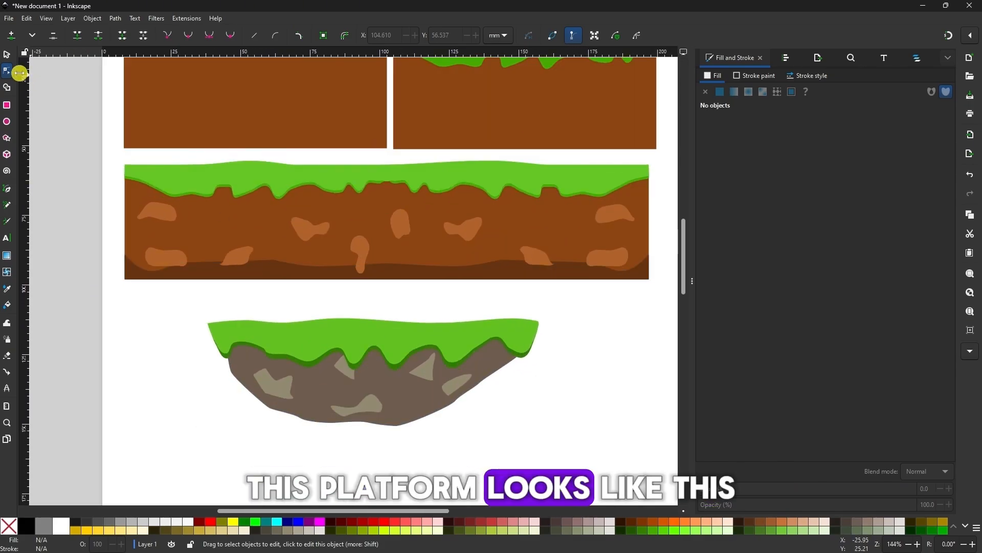
pyautogui.click(6, 53)
pyautogui.click(357, 330)
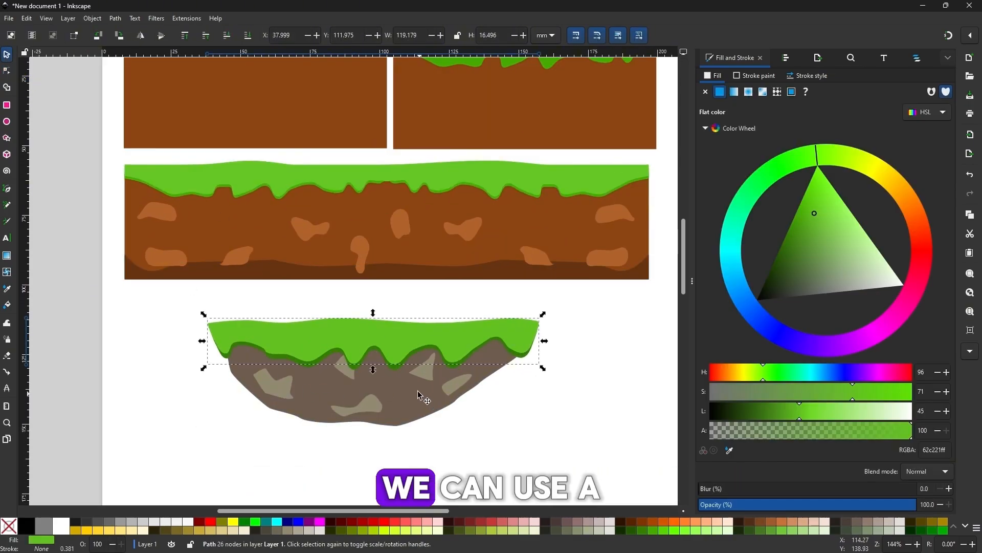
pyautogui.press('+')
pyautogui.scroll(-2, 445, 352)
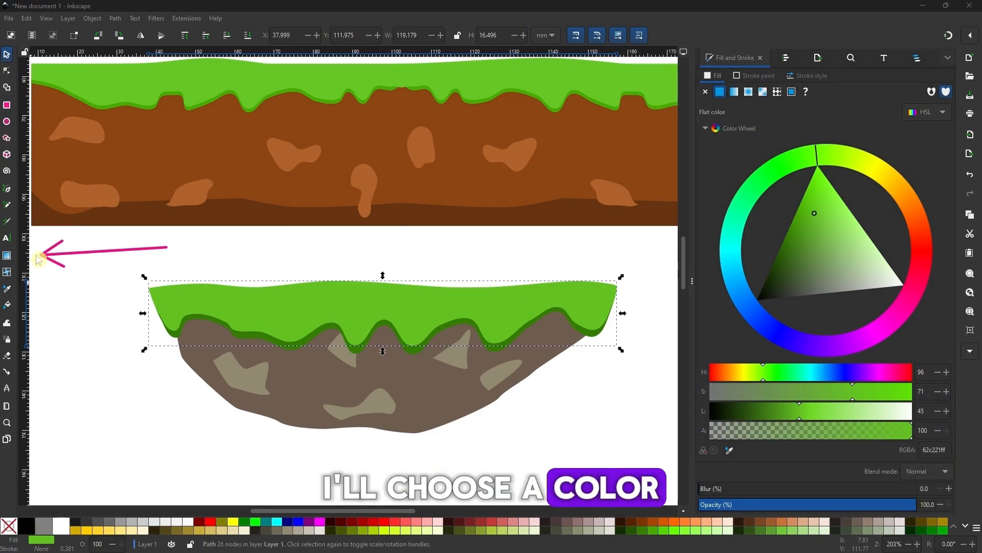
pyautogui.click(10, 257)
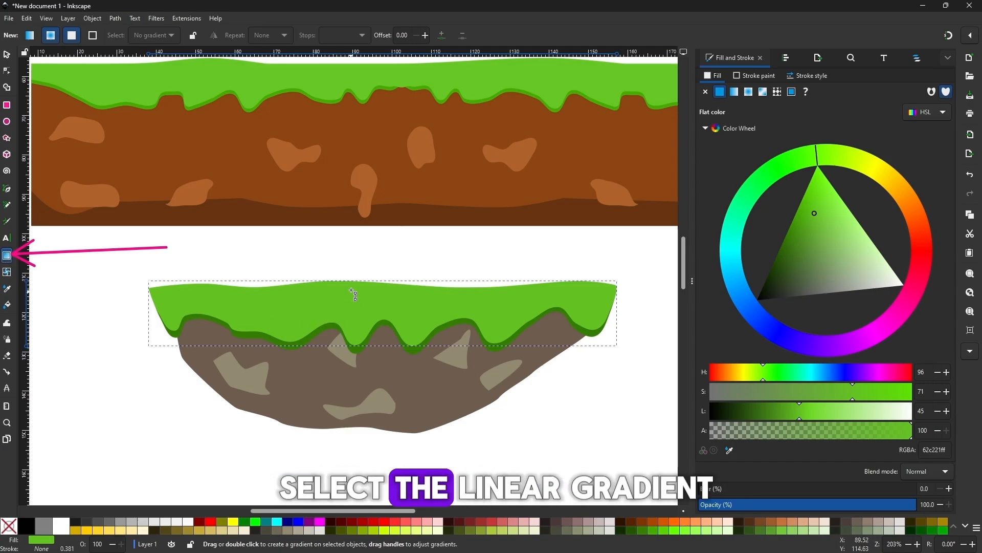
pyautogui.moveTo(356, 281); pyautogui.dragTo(358, 331)
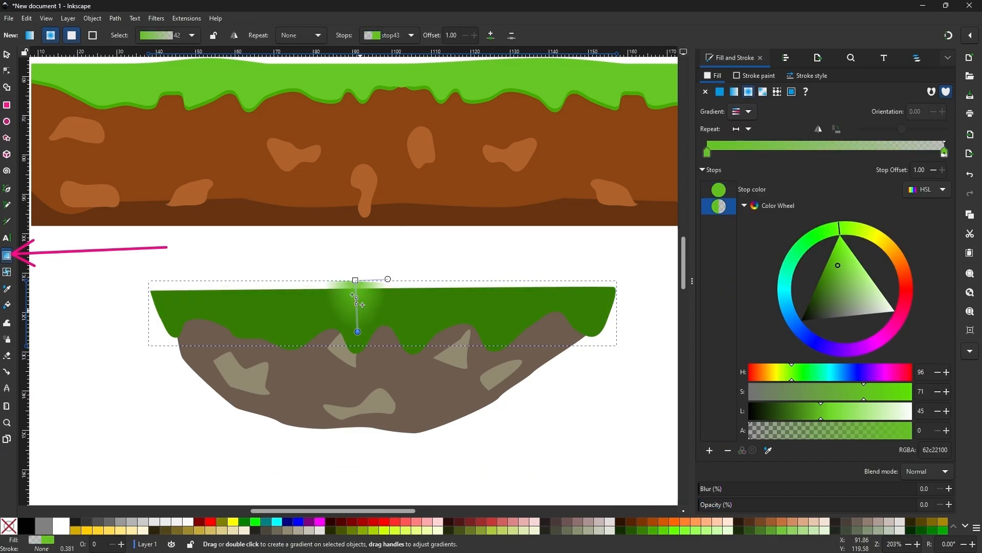
pyautogui.click(30, 38)
pyautogui.moveTo(380, 294); pyautogui.dragTo(377, 348)
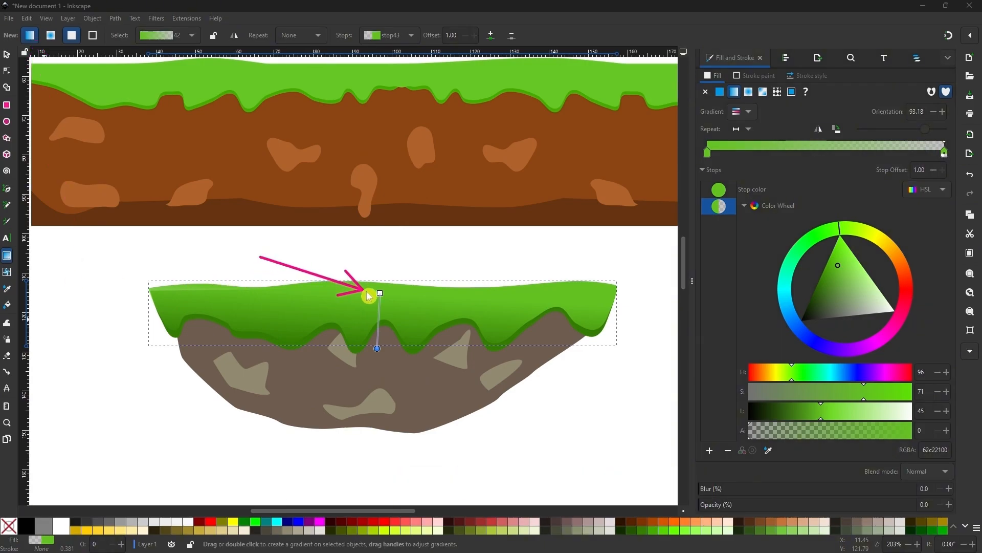
pyautogui.moveTo(381, 293); pyautogui.dragTo(375, 290)
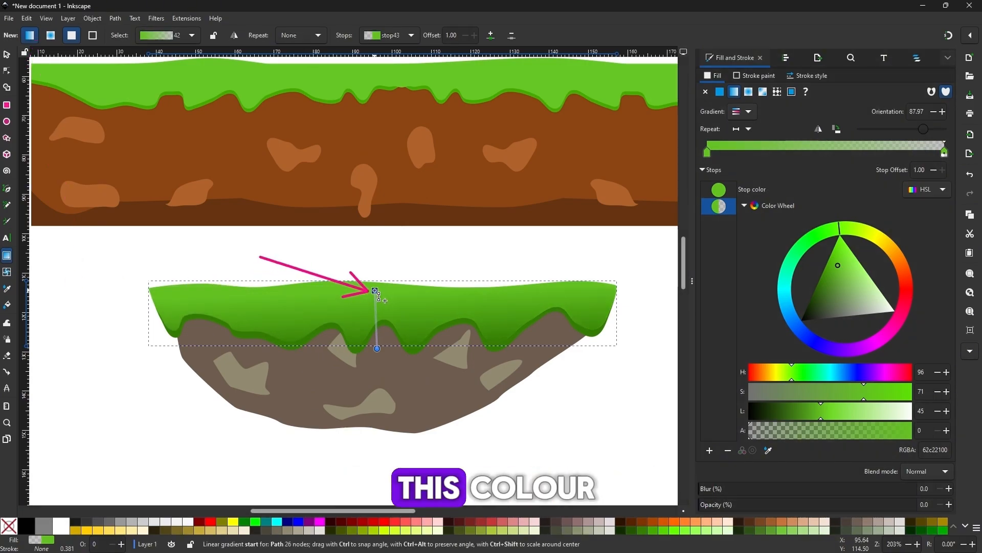
# Step: Set the grass gradient's start stop to dark green 409b02 and its end stop to light green 97ec5e at full opacity
pyautogui.moveTo(837, 263)
pyautogui.mouseDown()
pyautogui.moveTo(830, 276)
pyautogui.moveTo(825, 269)
pyautogui.mouseUp()
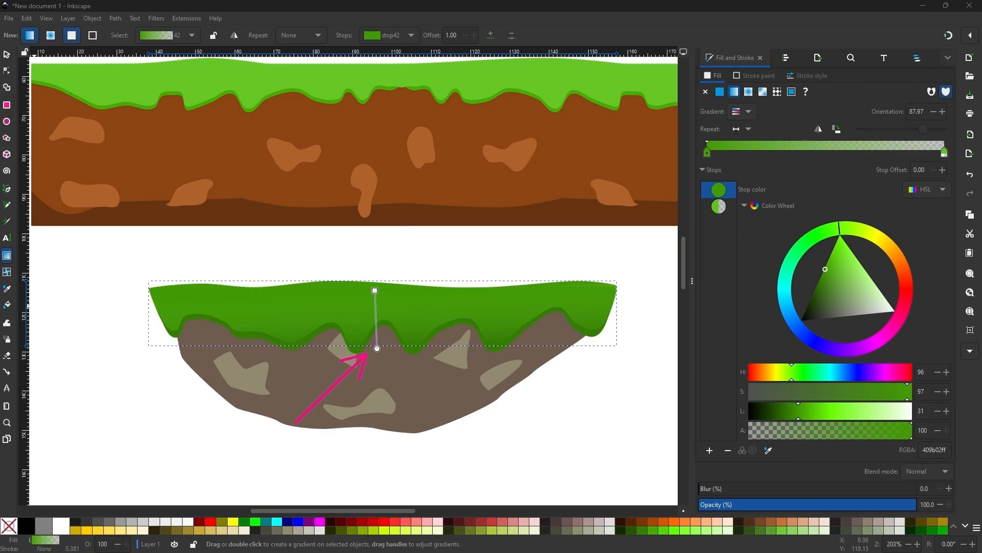
pyautogui.click(377, 349)
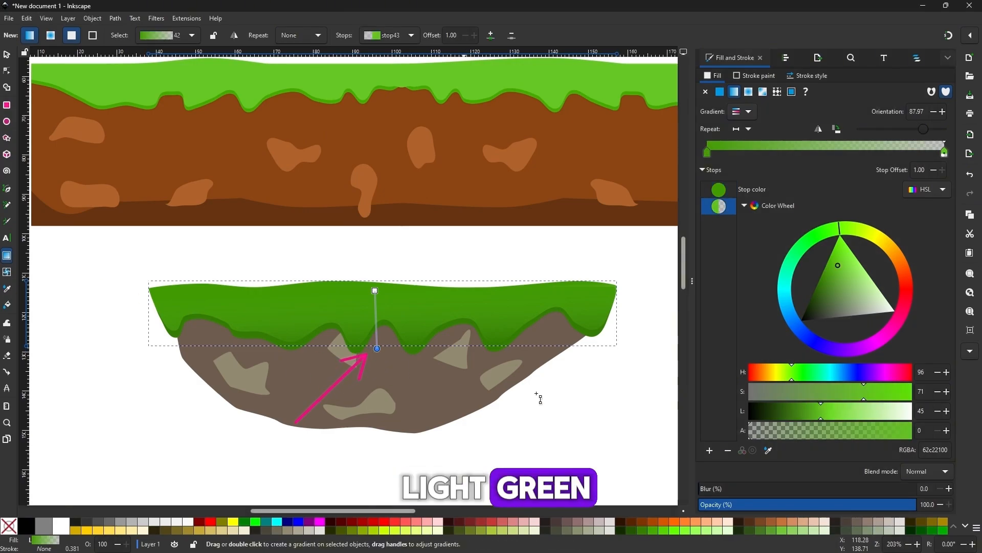
pyautogui.moveTo(839, 264); pyautogui.dragTo(857, 269)
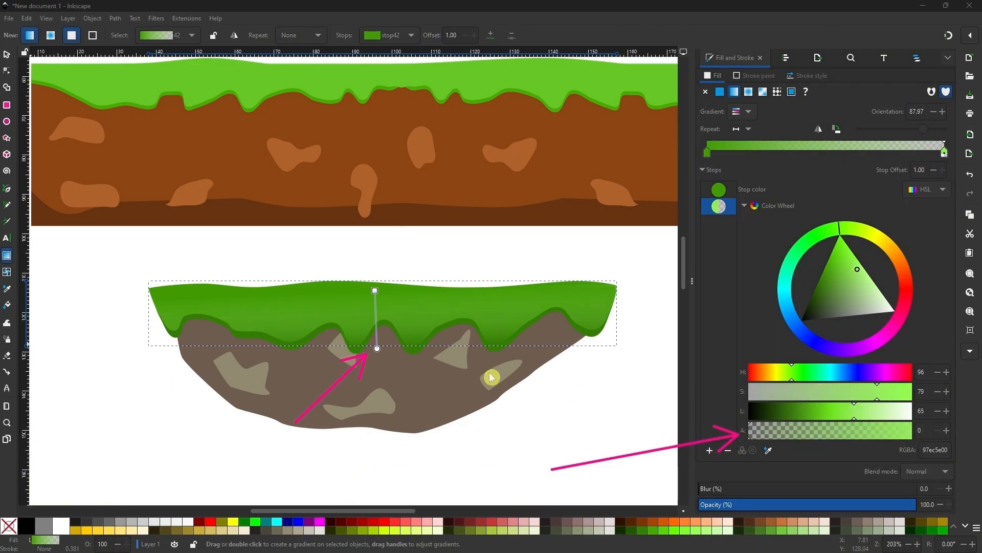
pyautogui.moveTo(750, 431); pyautogui.dragTo(928, 436)
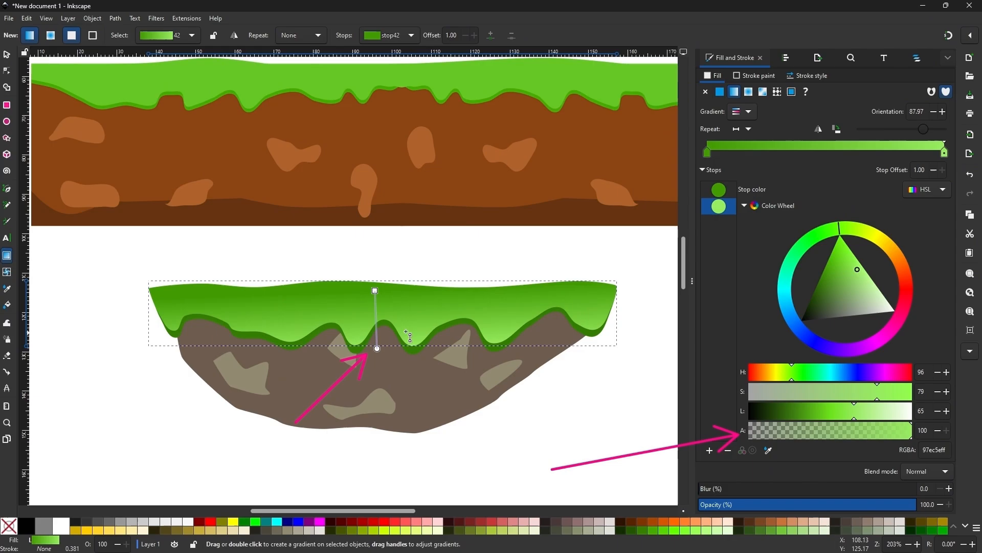
# Step: Reposition the grass gradient's handles so light green lies along the top edge and dark green begins midway down the grass
pyautogui.moveTo(377, 349)
pyautogui.mouseDown()
pyautogui.moveTo(357, 284)
pyautogui.moveTo(354, 346)
pyautogui.moveTo(363, 351)
pyautogui.moveTo(360, 319)
pyautogui.mouseUp()
pyautogui.click(358, 314)
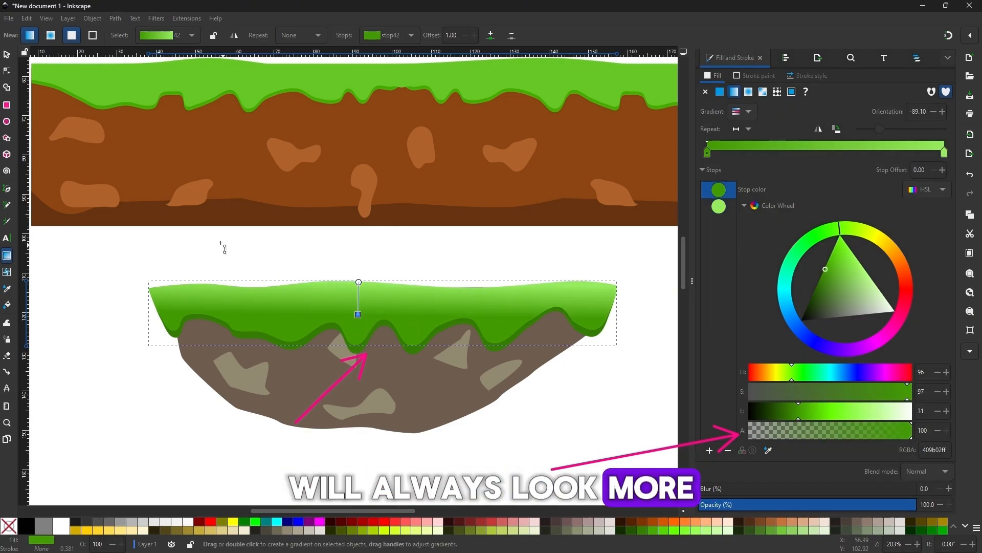
pyautogui.click(133, 228)
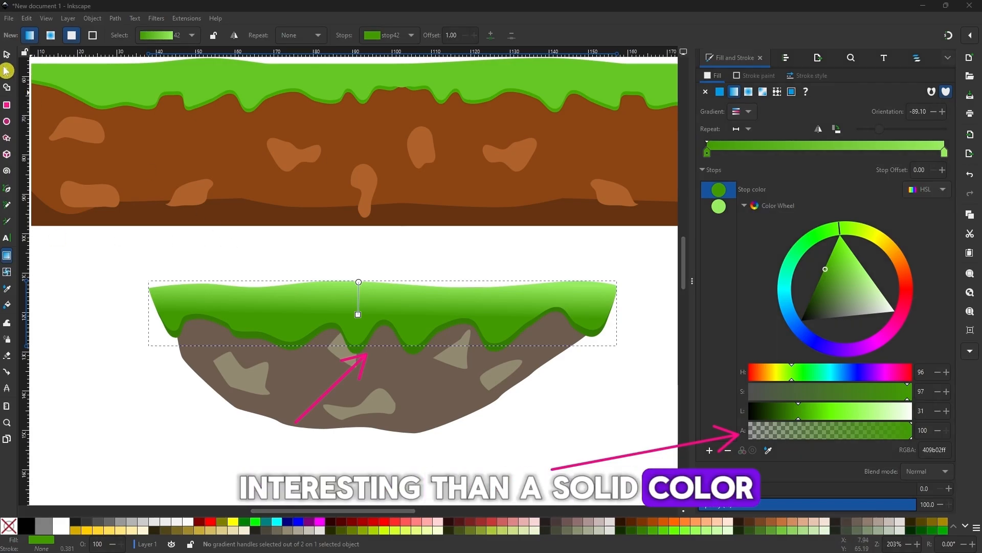
pyautogui.press('s')
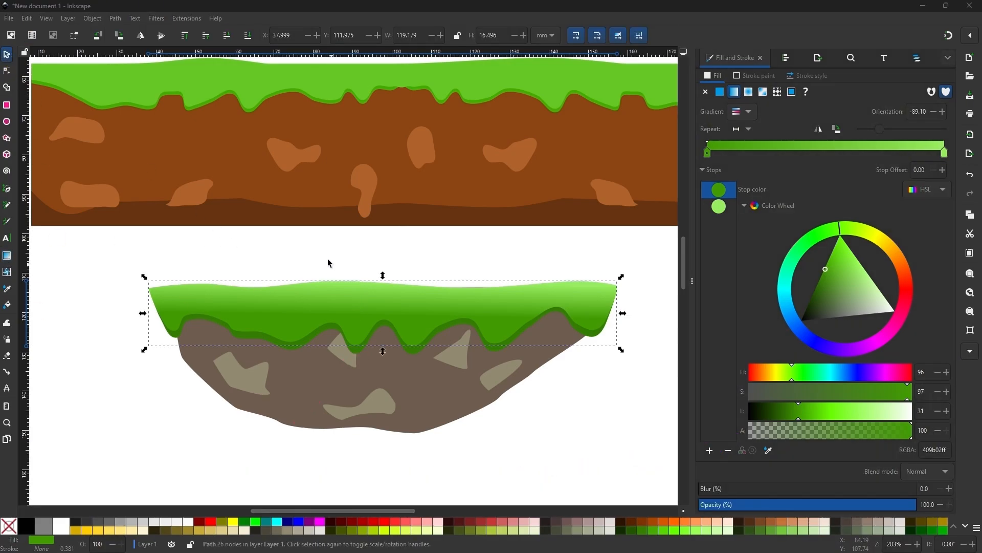
pyautogui.click(333, 263)
# Step: Give the grey rock base a vertical linear gradient ending in an opaque dark grey 1f1f1f stop at the bottom
pyautogui.click(438, 410)
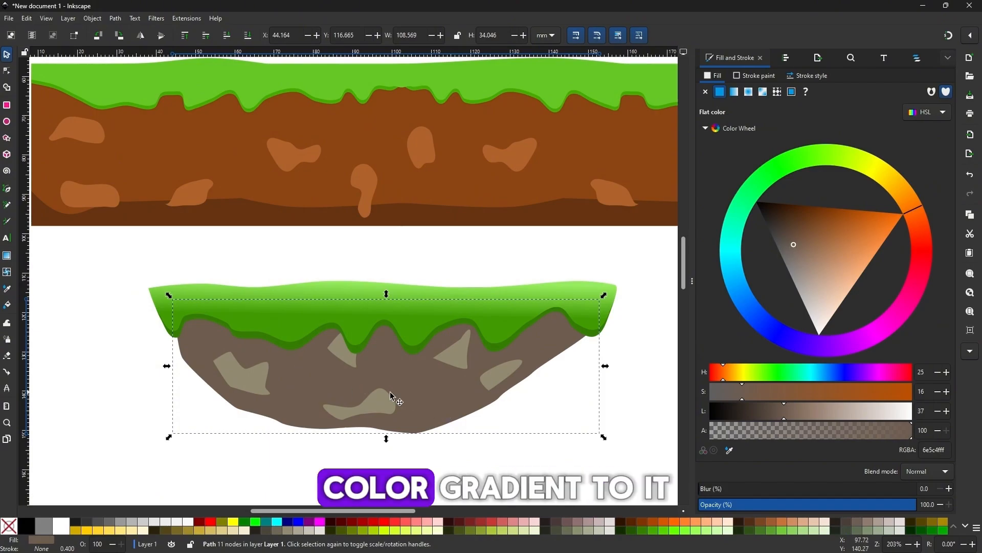
pyautogui.click(9, 256)
pyautogui.moveTo(323, 346); pyautogui.dragTo(324, 420)
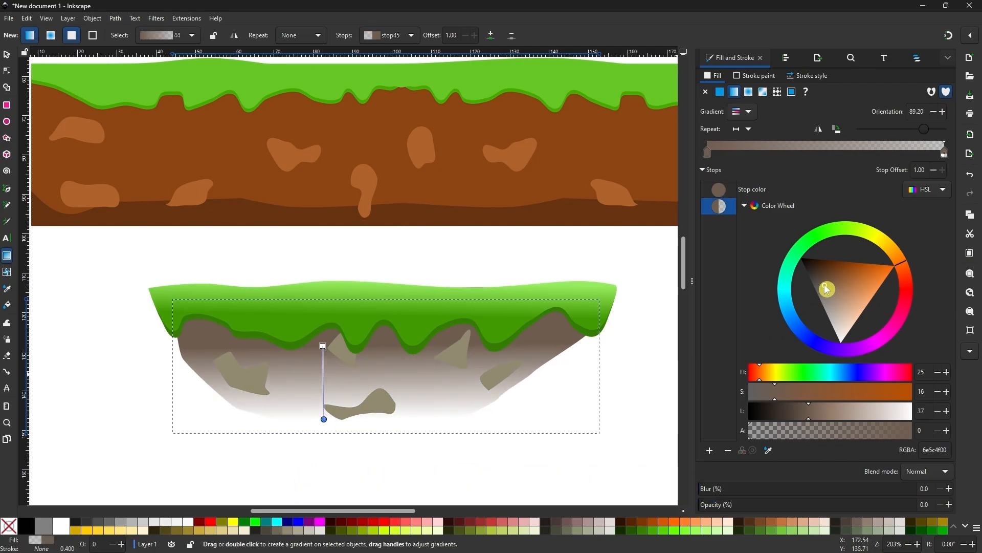
pyautogui.moveTo(824, 284); pyautogui.dragTo(822, 297)
pyautogui.moveTo(767, 430); pyautogui.dragTo(940, 426)
pyautogui.moveTo(821, 295); pyautogui.dragTo(805, 269)
# Step: Stretch the rock gradient from just under the grass to slightly below the rock's lower edge
pyautogui.moveTo(321, 375); pyautogui.dragTo(325, 367)
pyautogui.moveTo(323, 420)
pyautogui.mouseDown()
pyautogui.moveTo(317, 458)
pyautogui.moveTo(275, 439)
pyautogui.moveTo(294, 459)
pyautogui.moveTo(306, 444)
pyautogui.mouseUp()
pyautogui.click(323, 363)
pyautogui.moveTo(324, 362); pyautogui.dragTo(335, 329)
pyautogui.moveTo(305, 444); pyautogui.dragTo(324, 460)
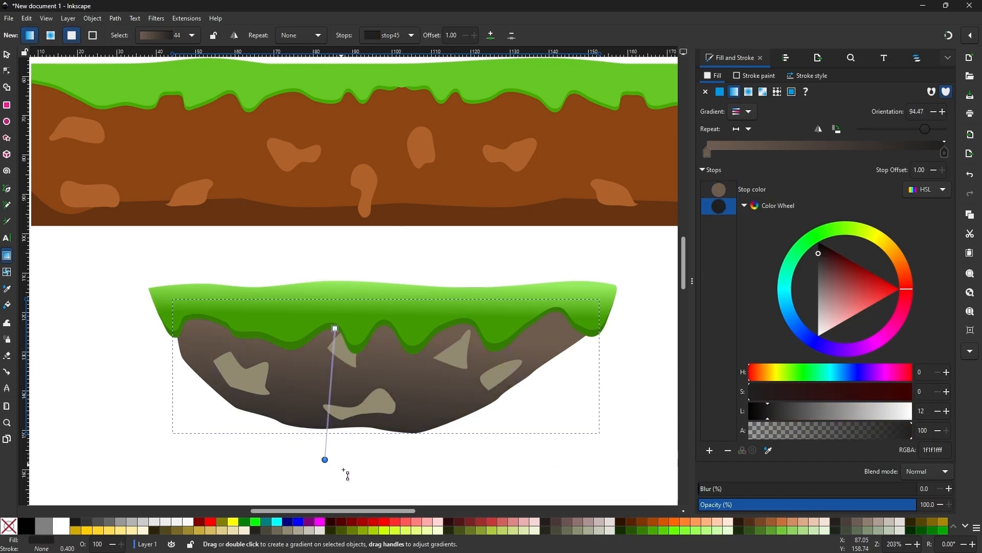
pyautogui.click(7, 54)
pyautogui.click(120, 215)
# Step: Recolour the wavy bottom stone dark blue-grey and the stone near the right edge a darker grey-beige
pyautogui.press('-')
pyautogui.press('-')
pyautogui.press('+')
pyautogui.press('+')
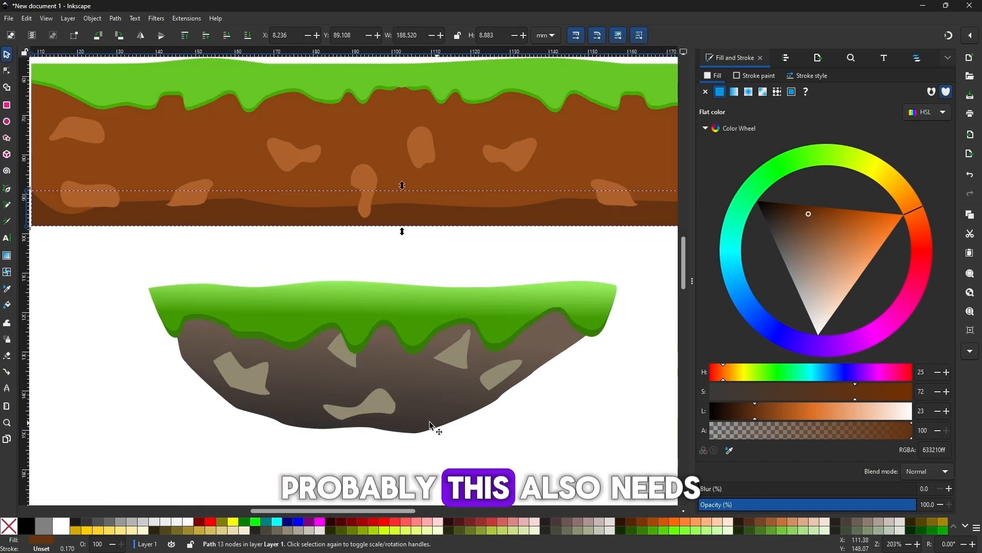
pyautogui.click(373, 407)
pyautogui.moveTo(798, 247); pyautogui.dragTo(768, 268)
pyautogui.press('Tab')
pyautogui.click(782, 261)
# Step: Recolour the angular stone in the left part of the floating platform dark olive
pyautogui.click(254, 375)
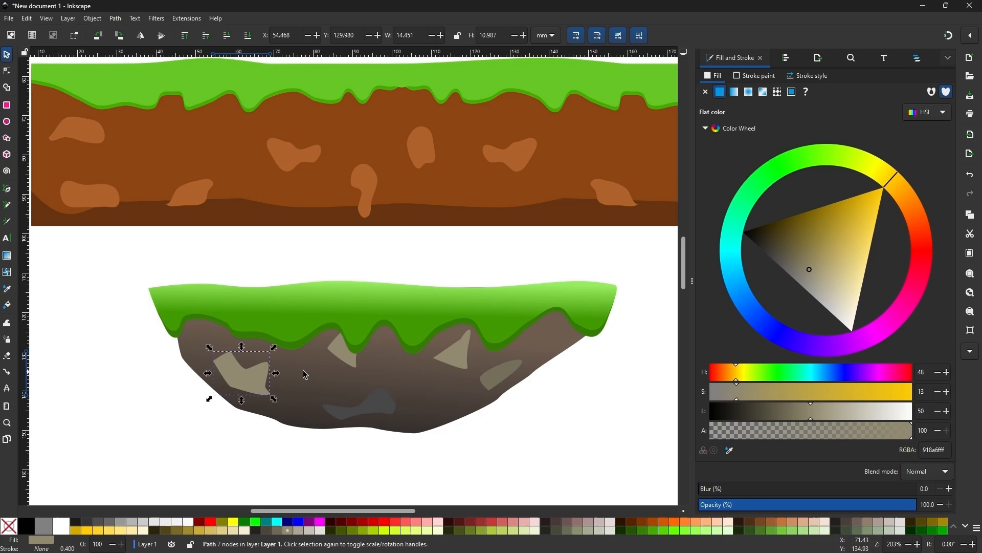
pyautogui.click(798, 248)
pyautogui.click(596, 403)
pyautogui.press('-')
pyautogui.press('-')
pyautogui.moveTo(505, 360); pyautogui.dragTo(483, 410)
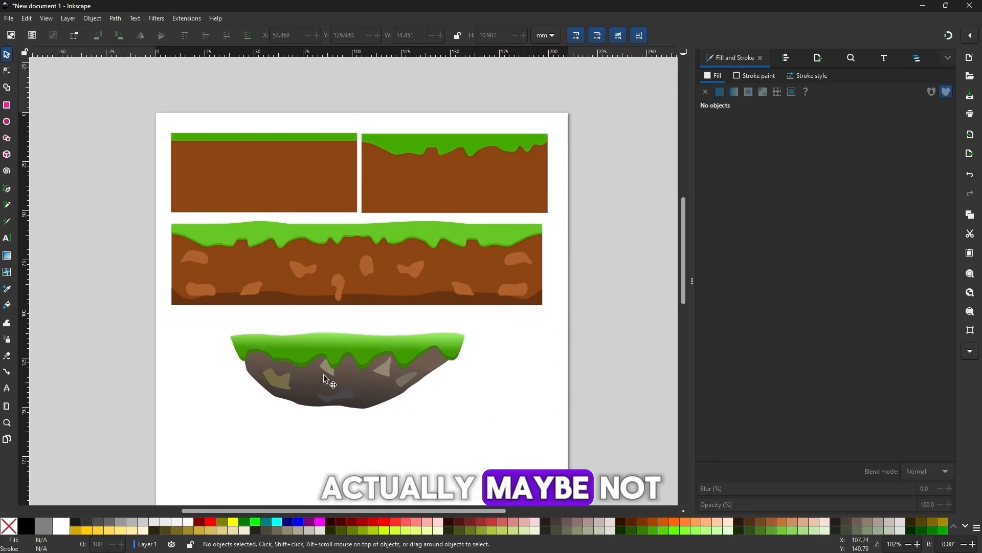
pyautogui.moveTo(226, 323); pyautogui.dragTo(521, 428)
pyautogui.click(493, 425)
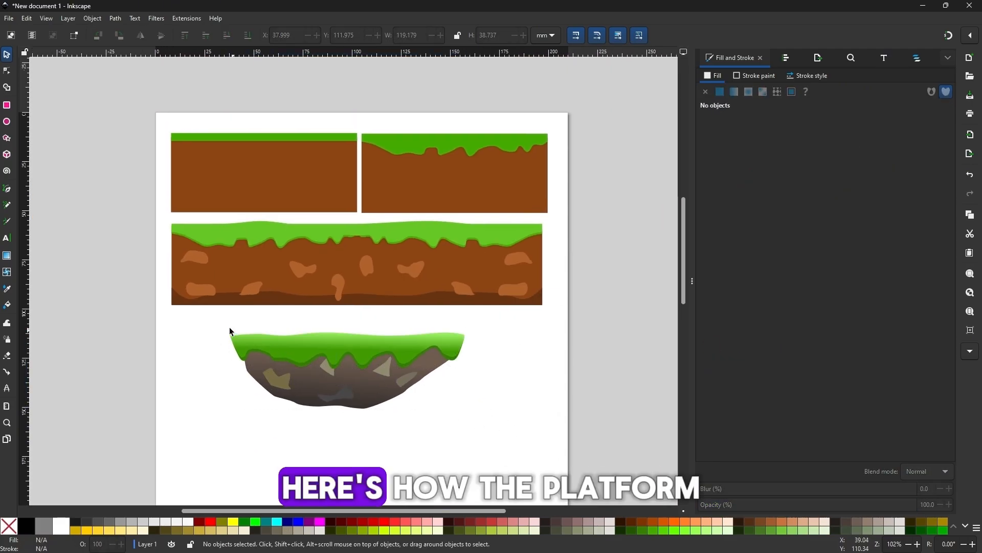